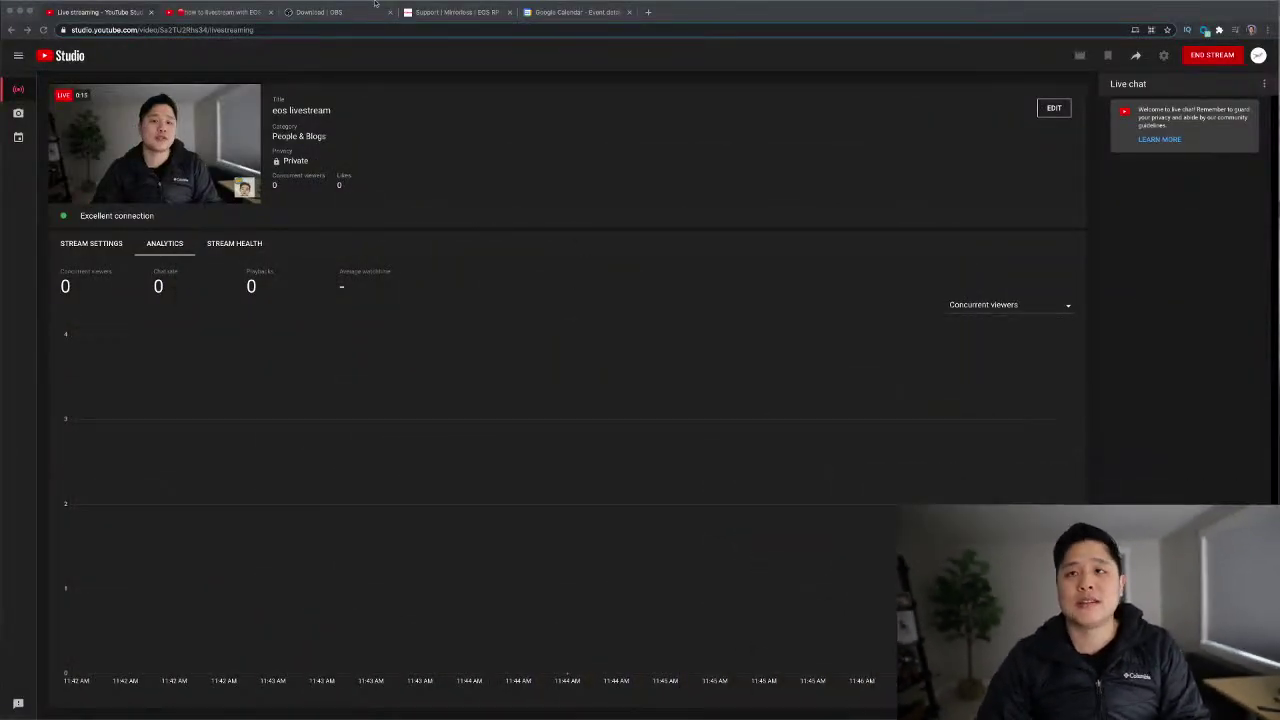
# - Show the OBS Studio download page listing version 26.1.1 and its Windows installers
pyautogui.click(322, 12)
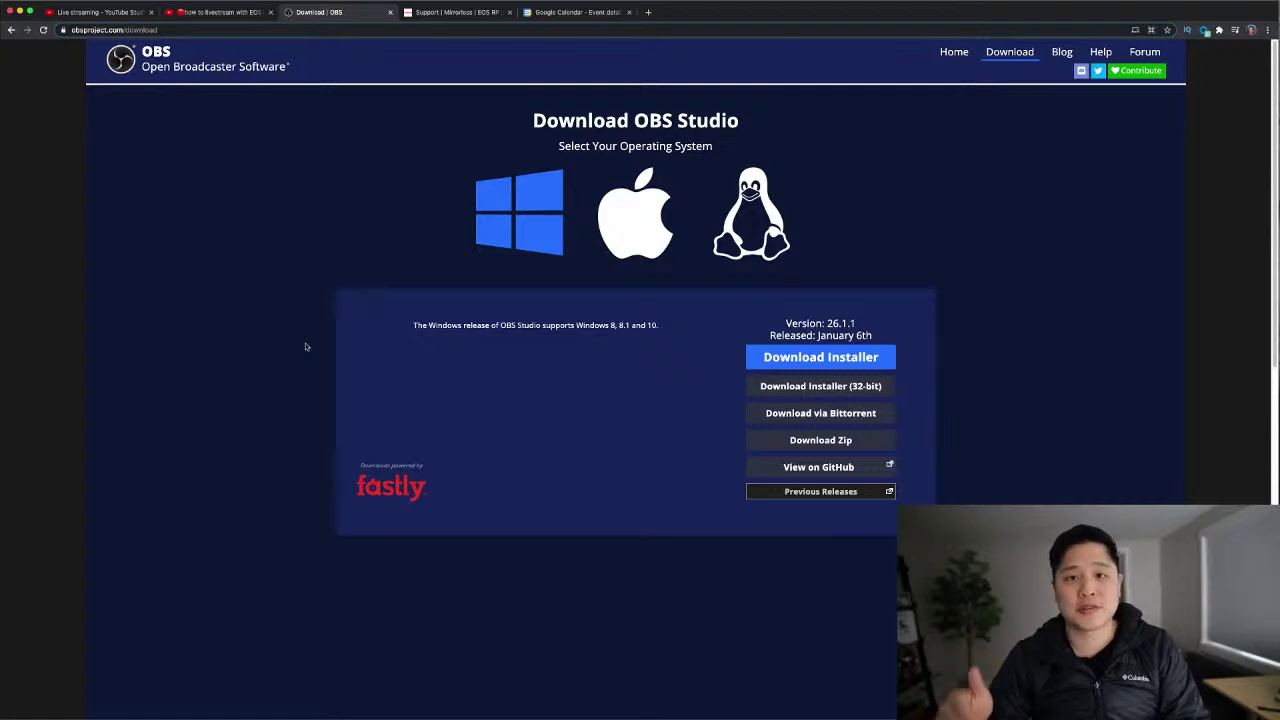
pyautogui.click(455, 9)
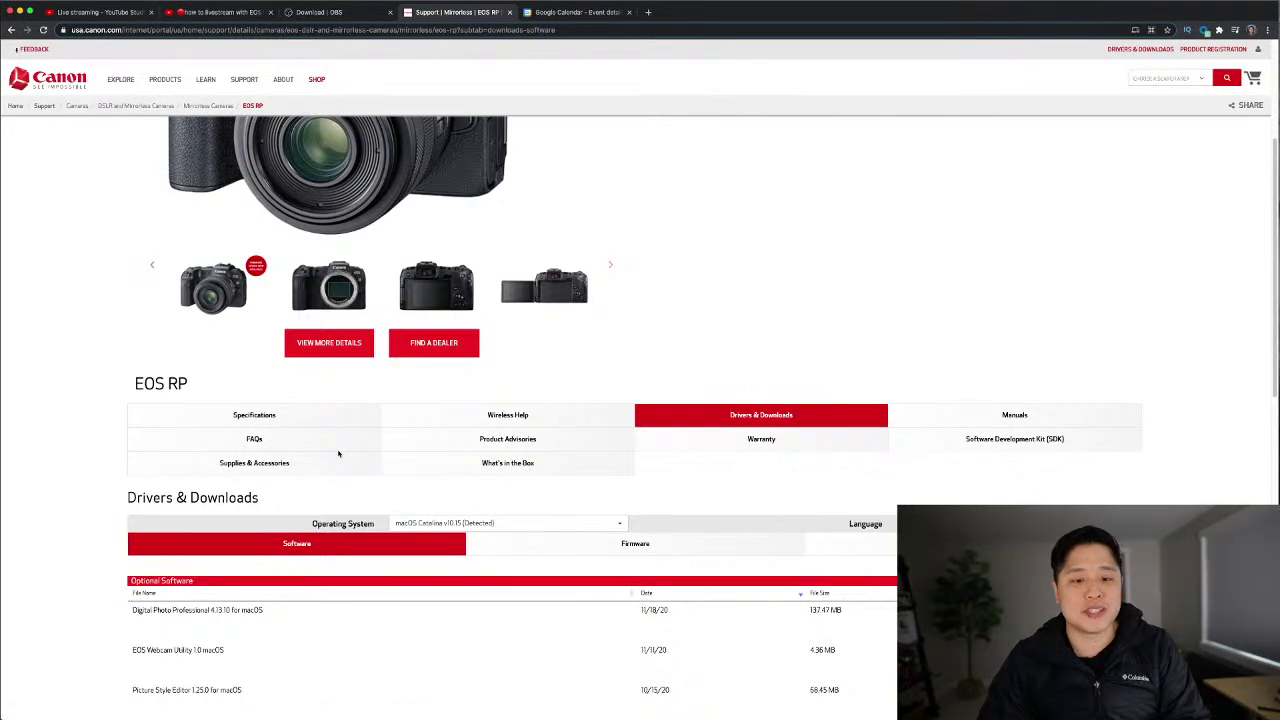
pyautogui.scroll(5, 340, 444)
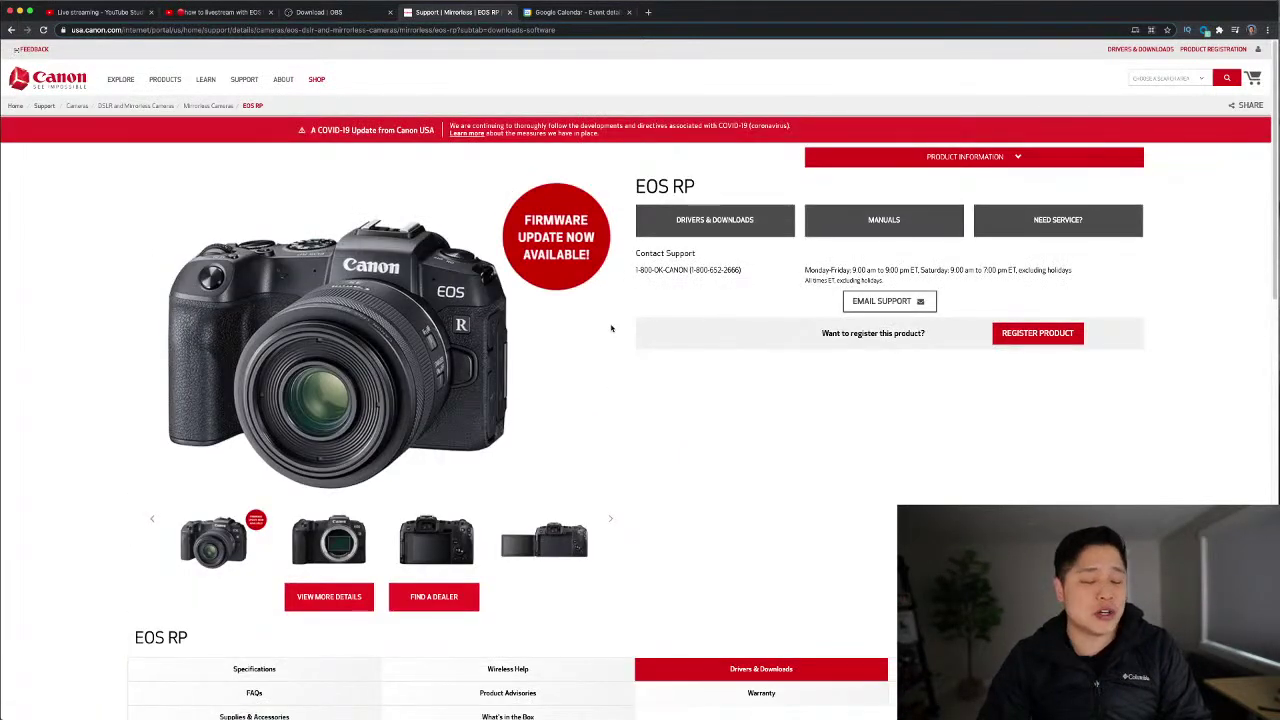
pyautogui.scroll(-5, 586, 310)
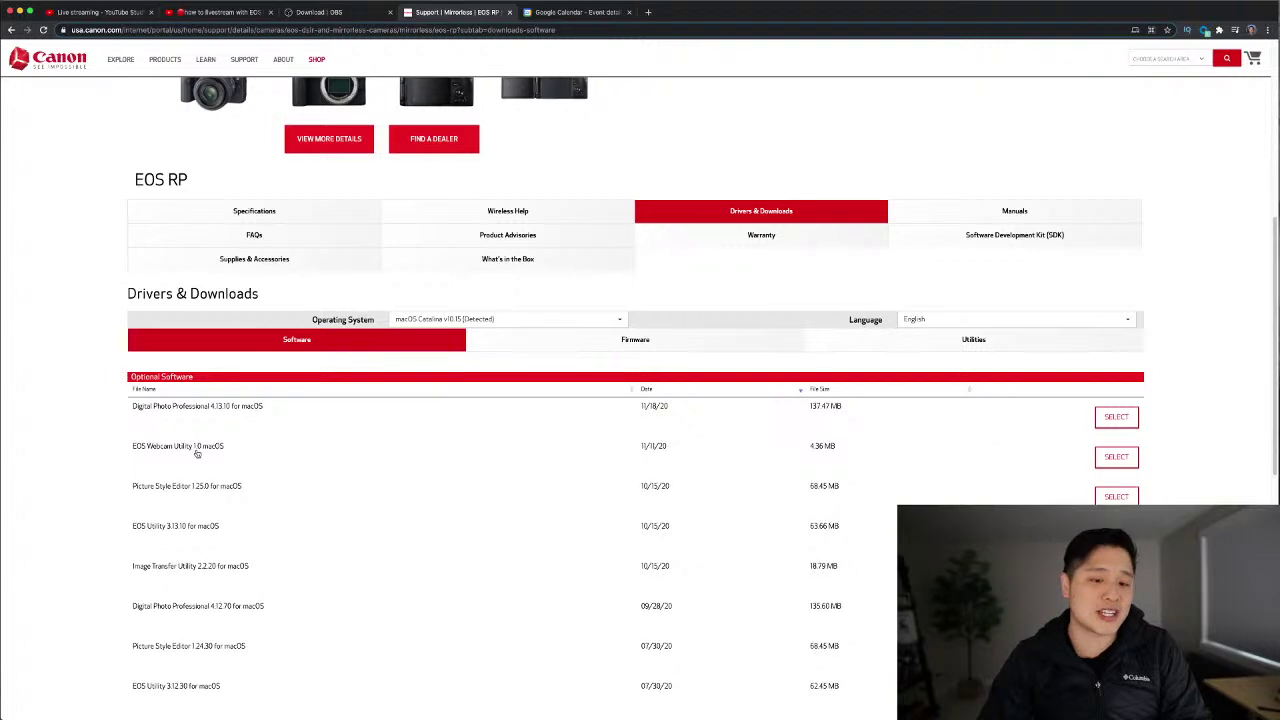
pyautogui.scroll(-1, 197, 454)
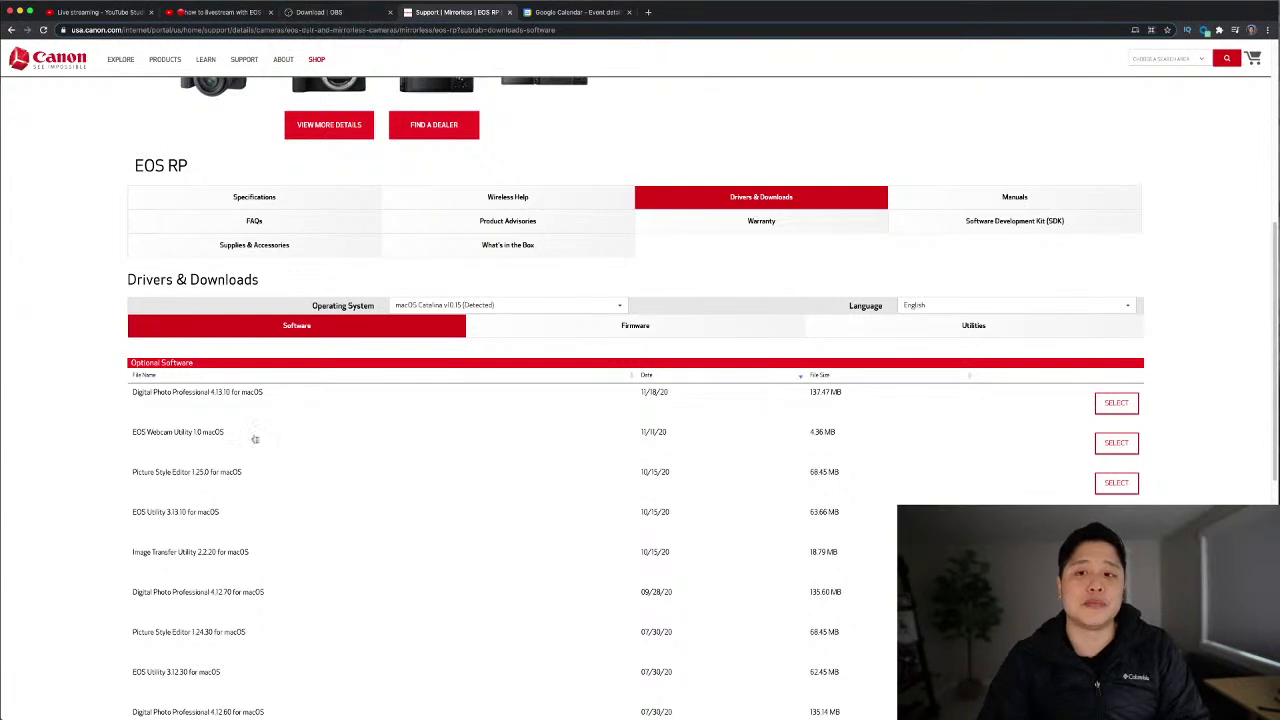
pyautogui.click(355, 14)
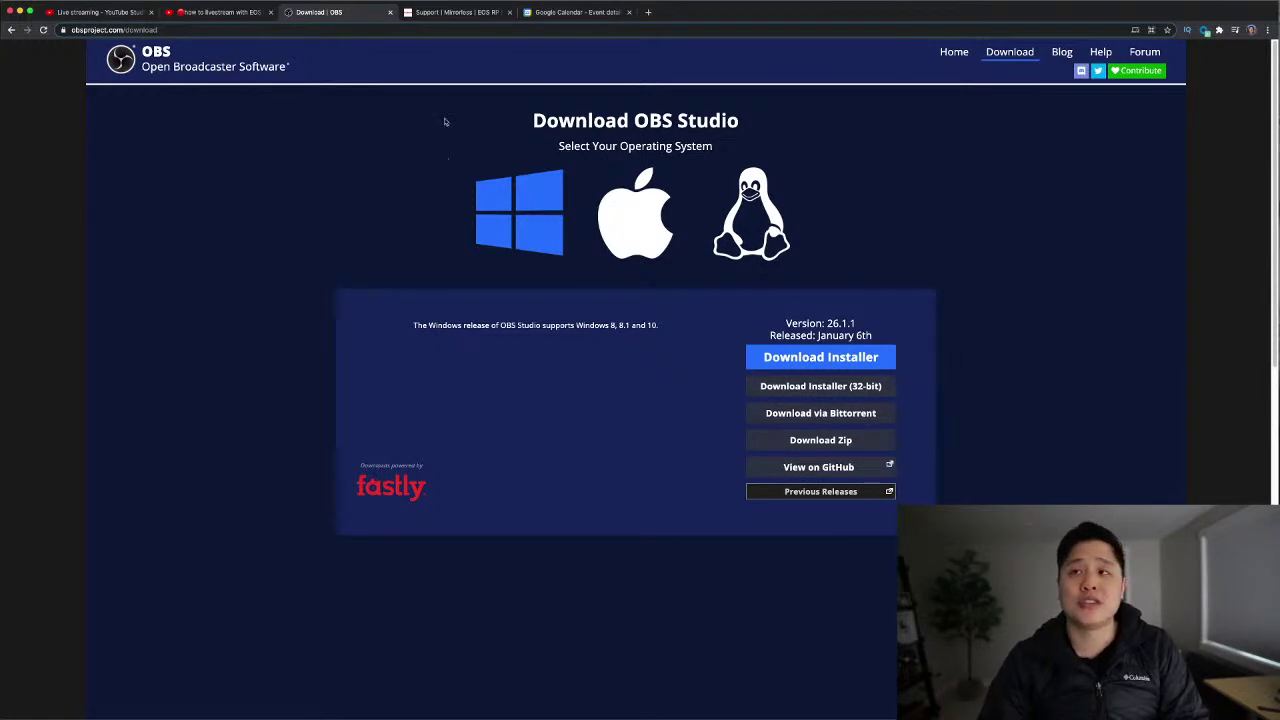
# - Return to Canon's EOS RP downloads page listing EOS Webcam Utility 1.0 for macOS
pyautogui.click(452, 12)
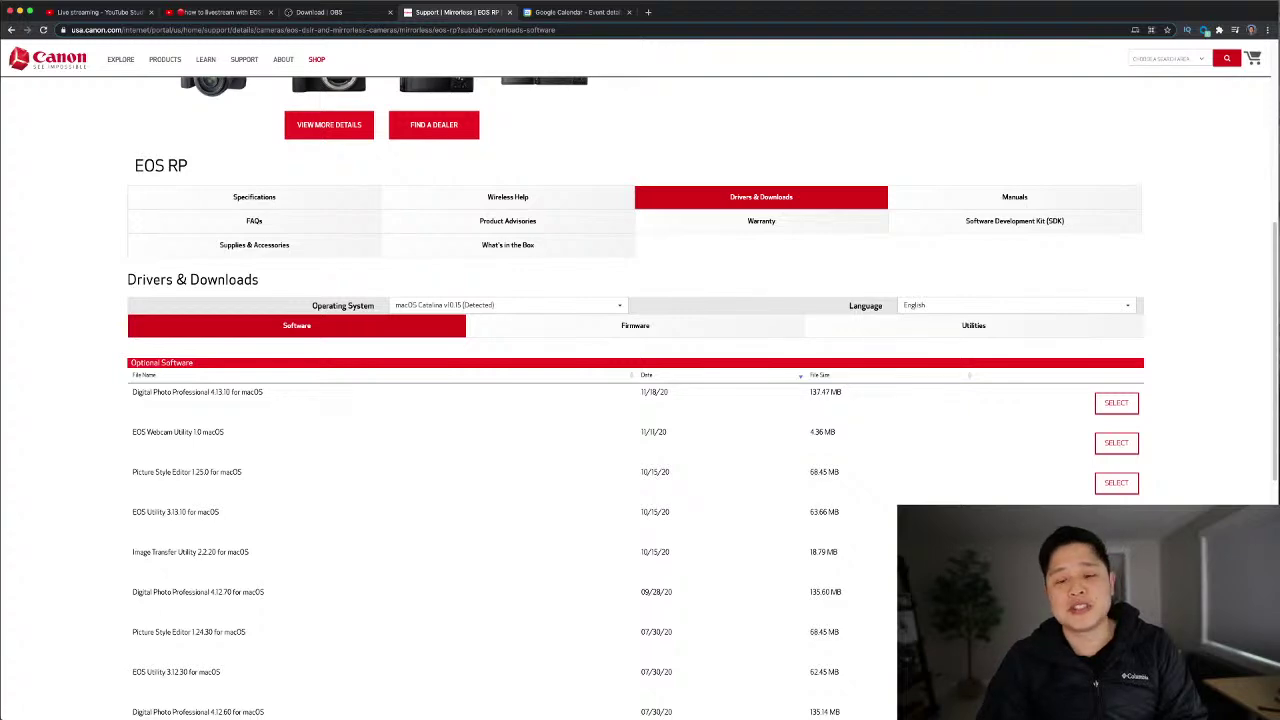
# - Bring OBS in front of the browser and enlarge its window, dismissing a new-scene prompt
pyautogui.press('super+Tab')
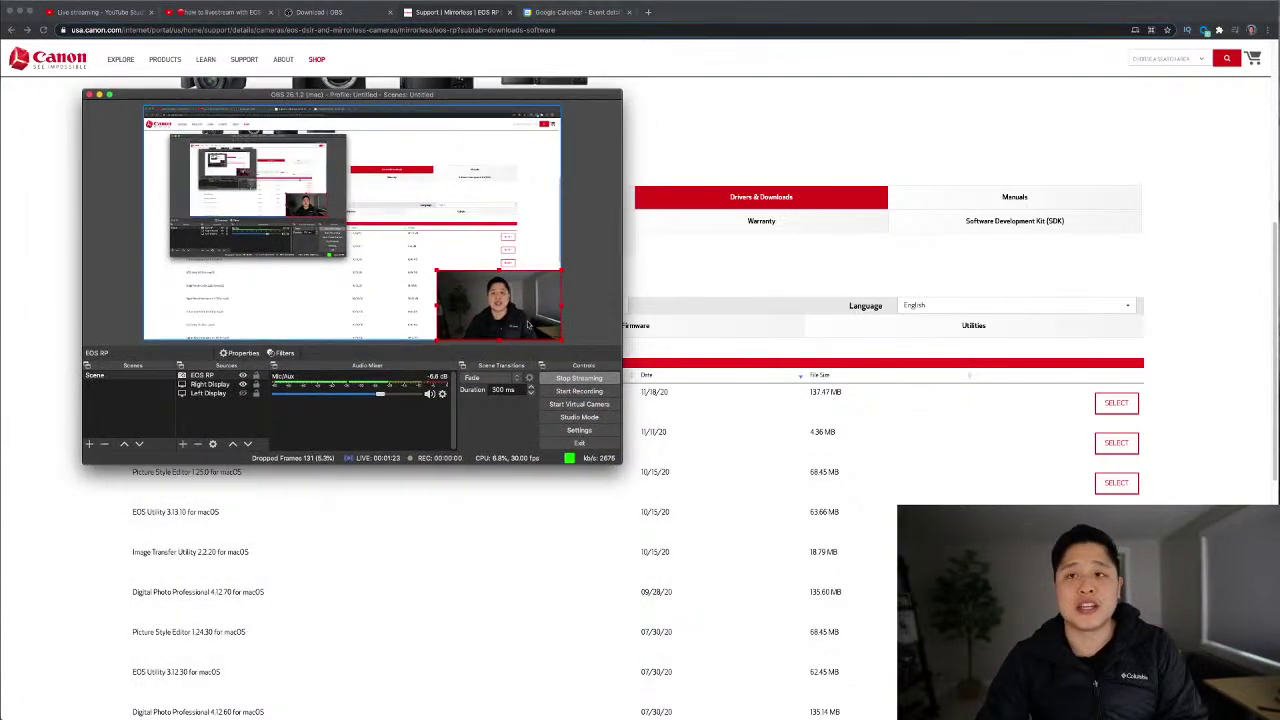
pyautogui.moveTo(621, 462); pyautogui.dragTo(694, 516)
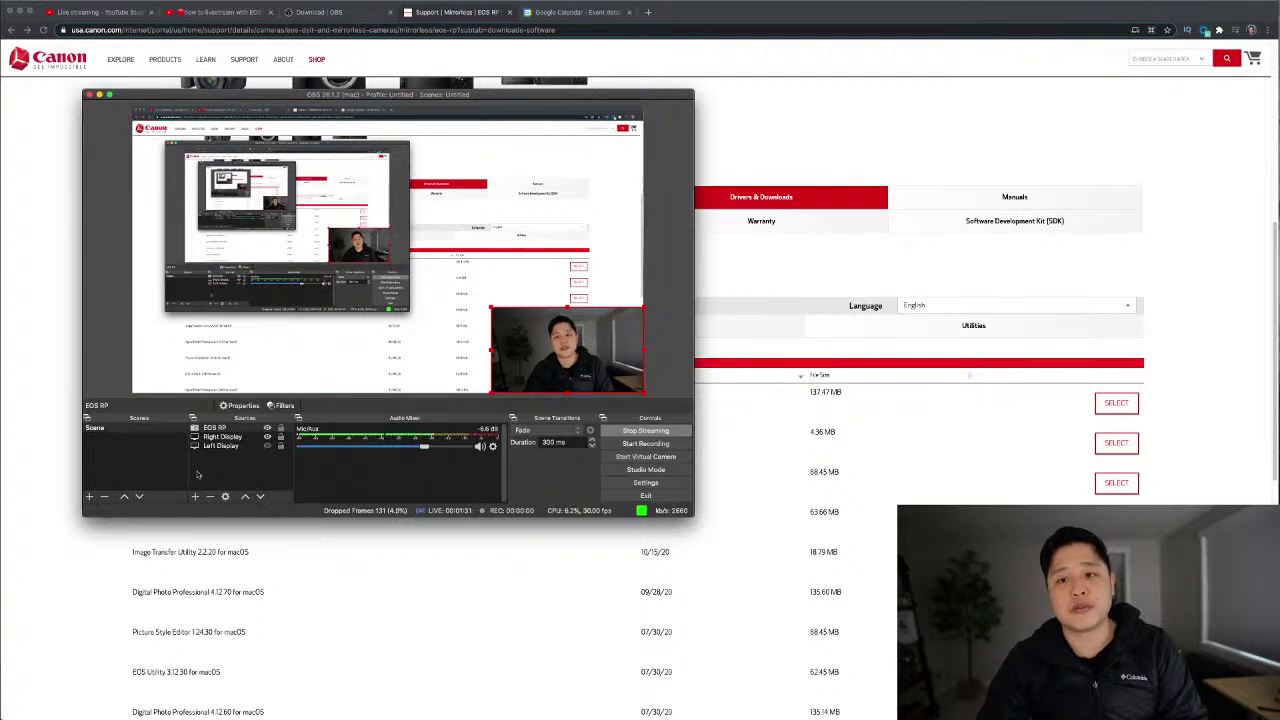
pyautogui.click(91, 497)
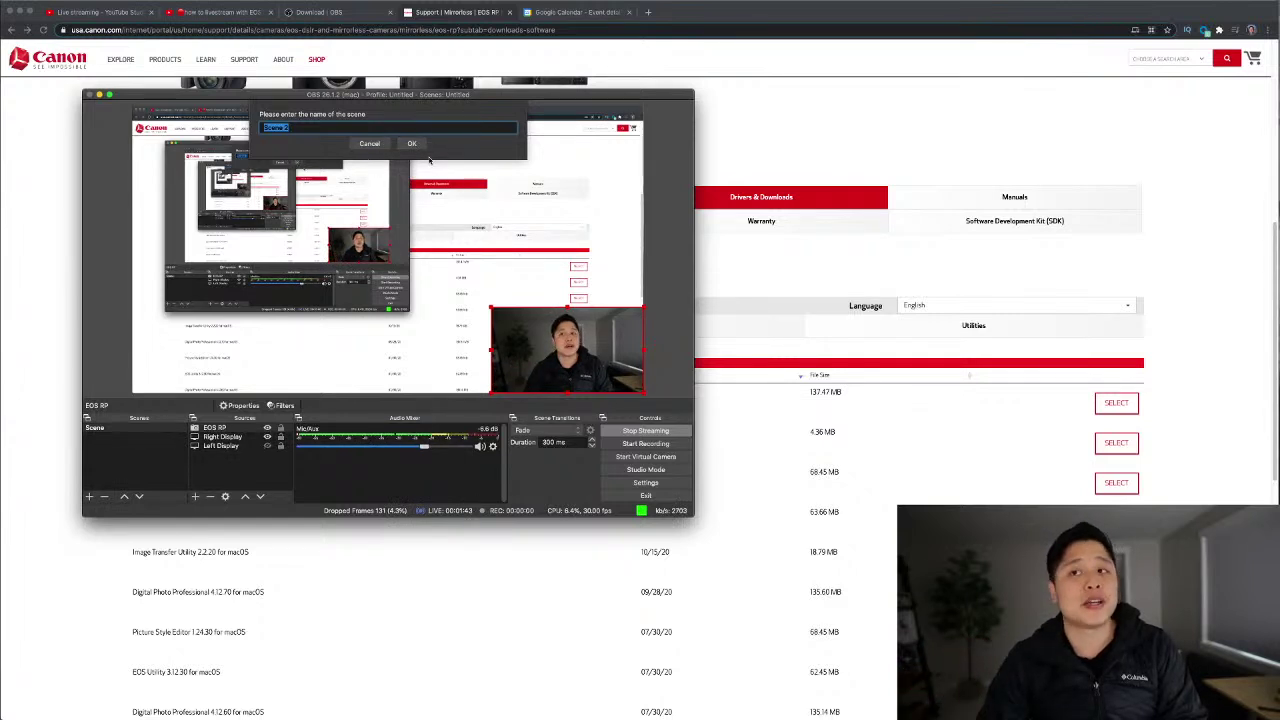
pyautogui.click(368, 145)
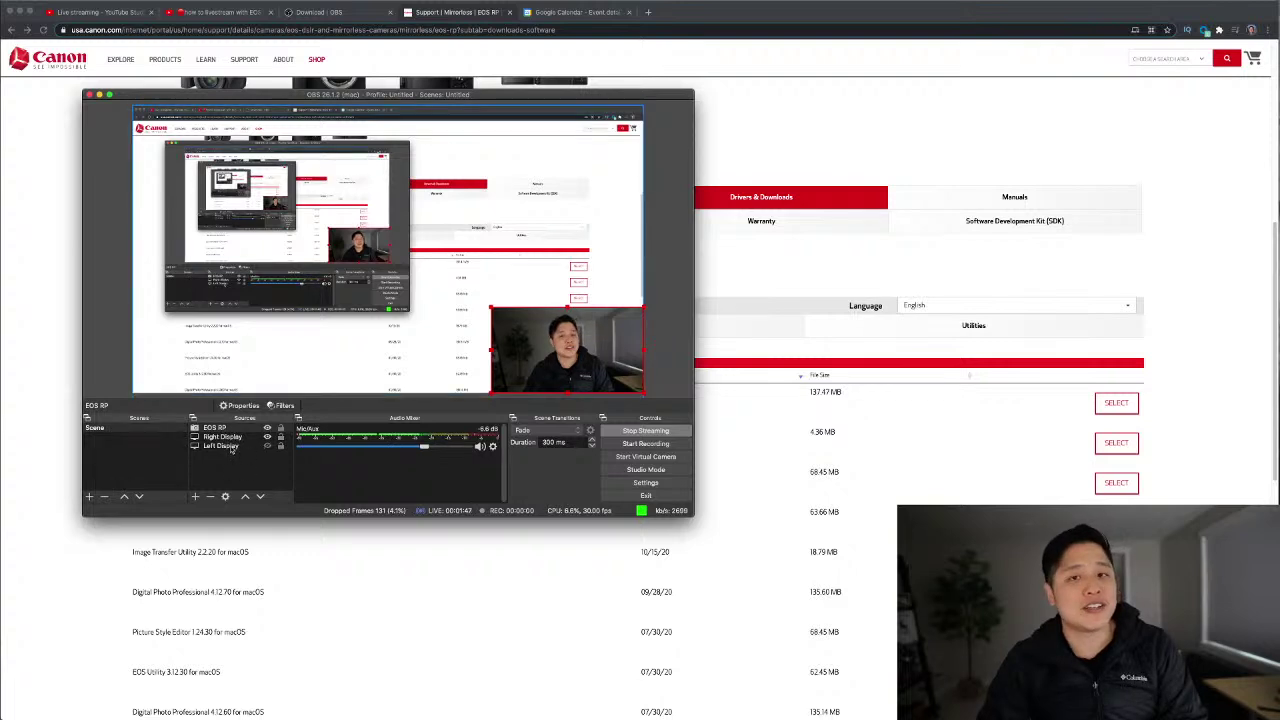
# - Add a Video Capture Device source to Scene and move its properties window aside
pyautogui.click(143, 430)
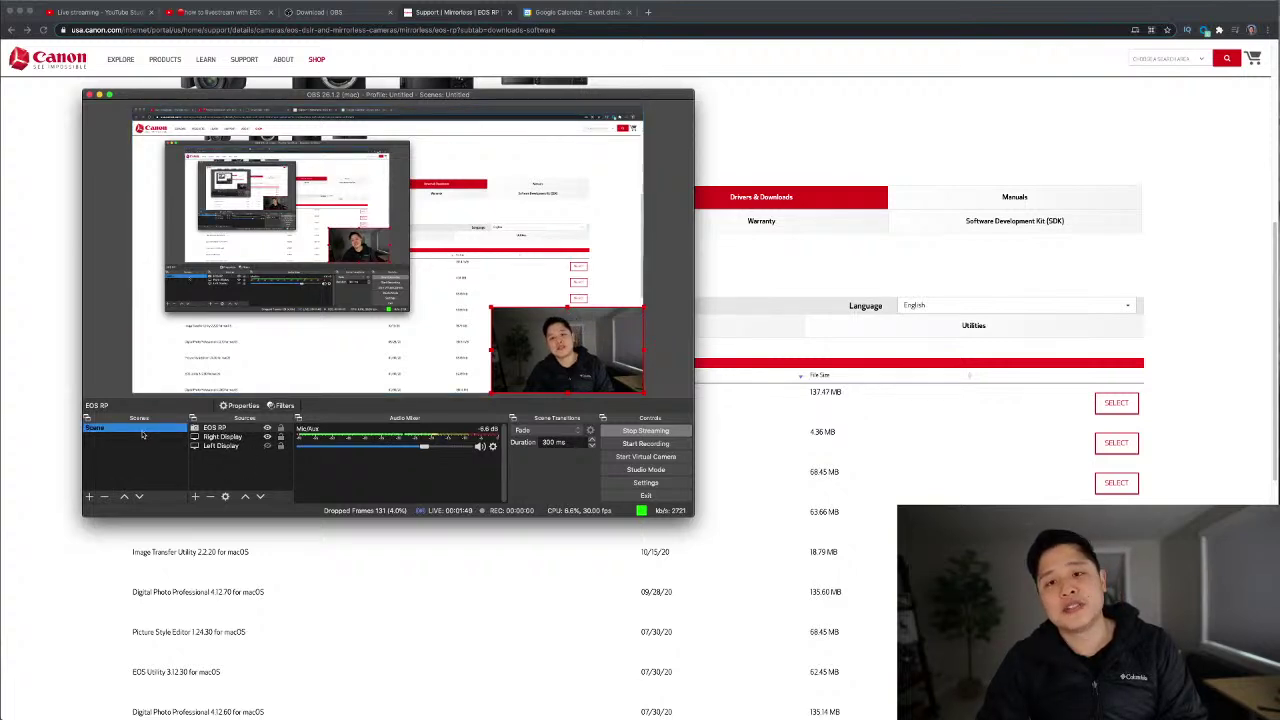
pyautogui.click(197, 497)
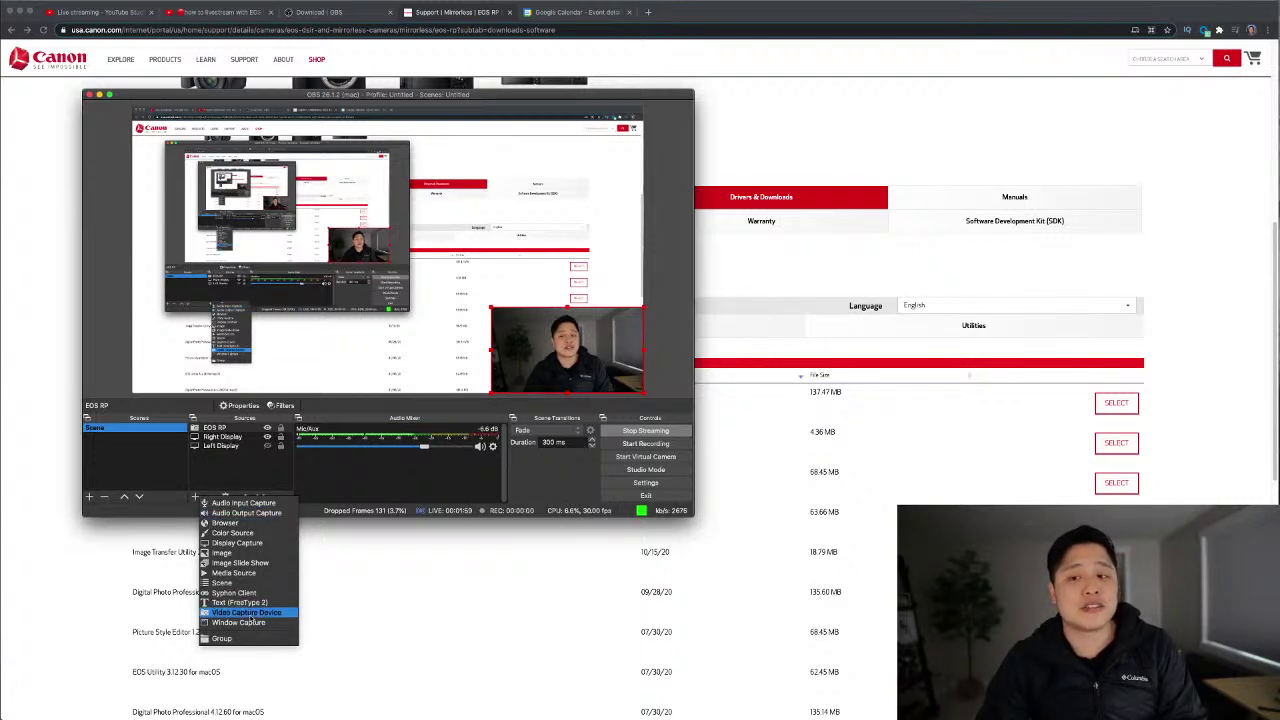
pyautogui.click(255, 613)
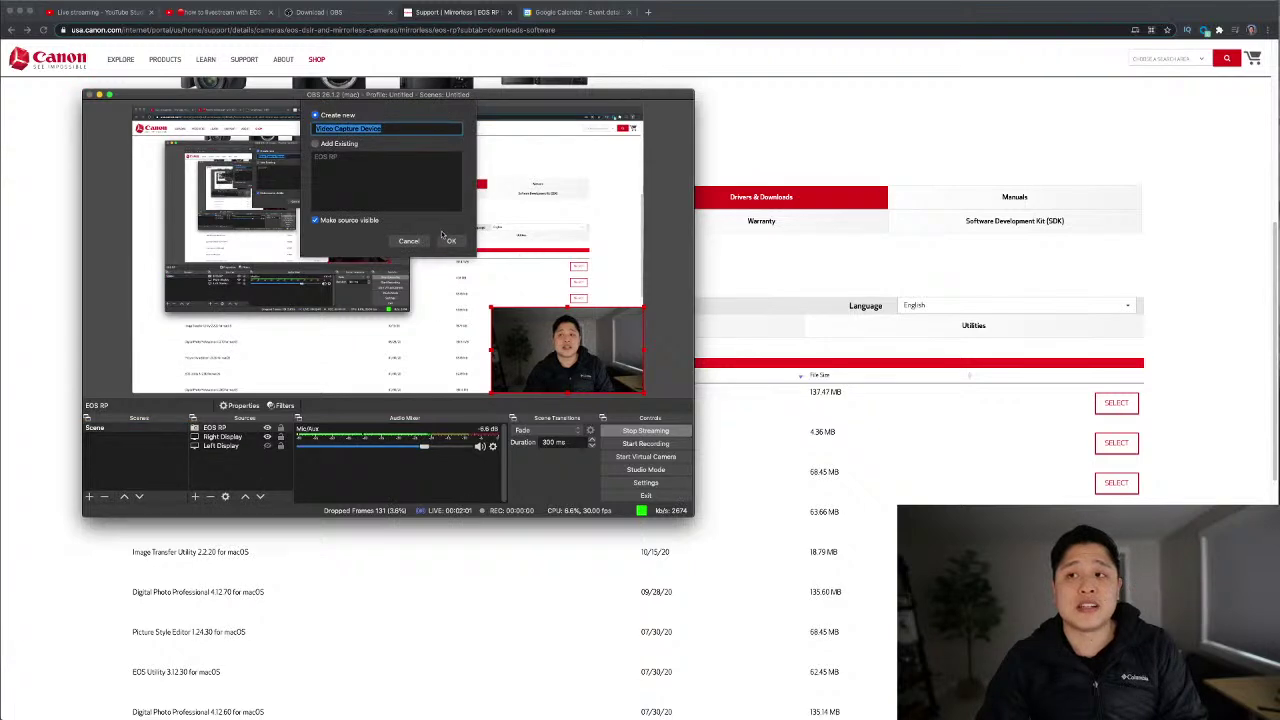
pyautogui.click(451, 242)
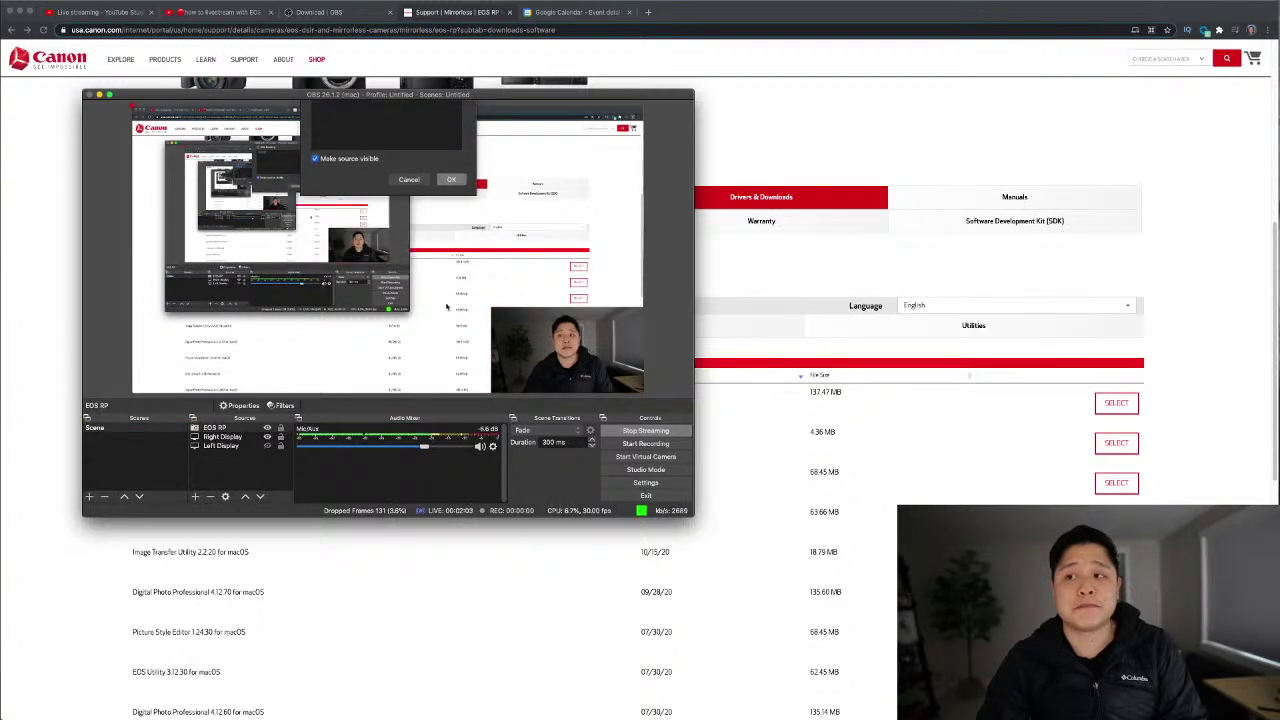
pyautogui.moveTo(452, 147); pyautogui.dragTo(423, 172)
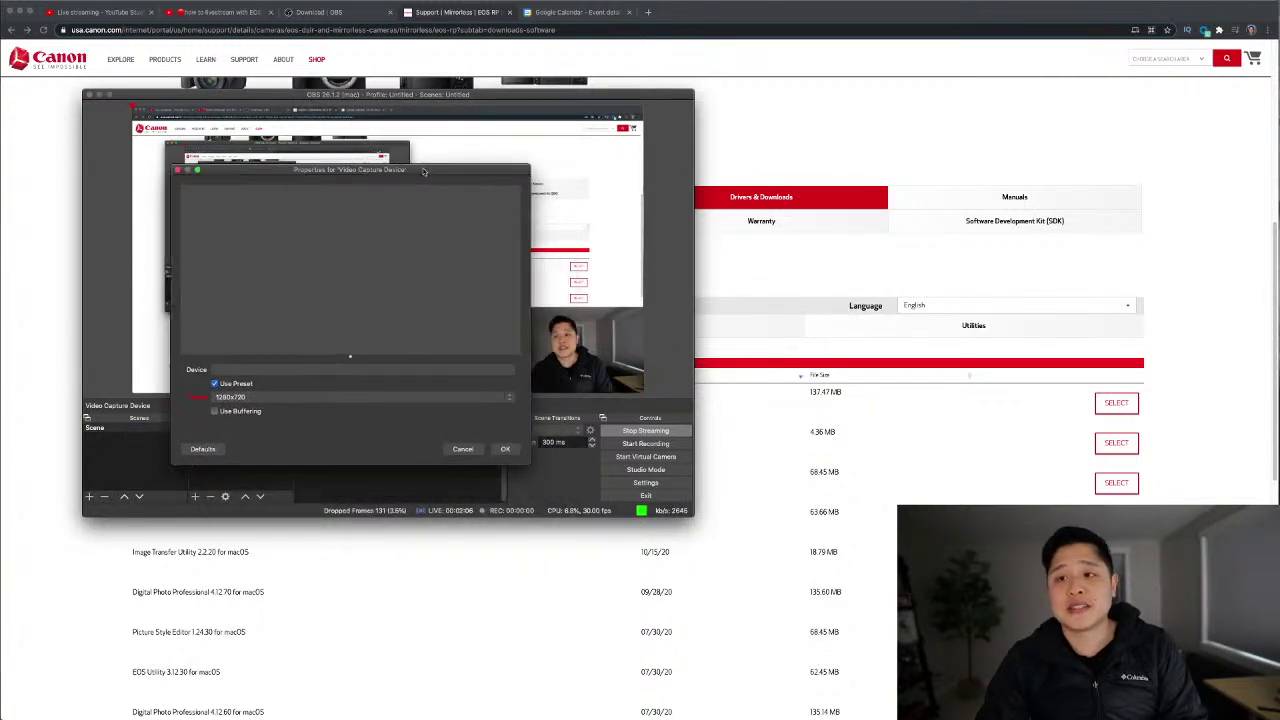
# - Choose EOS Webcam Utility as the capture device, keeping the 1280x720 preset
pyautogui.click(371, 369)
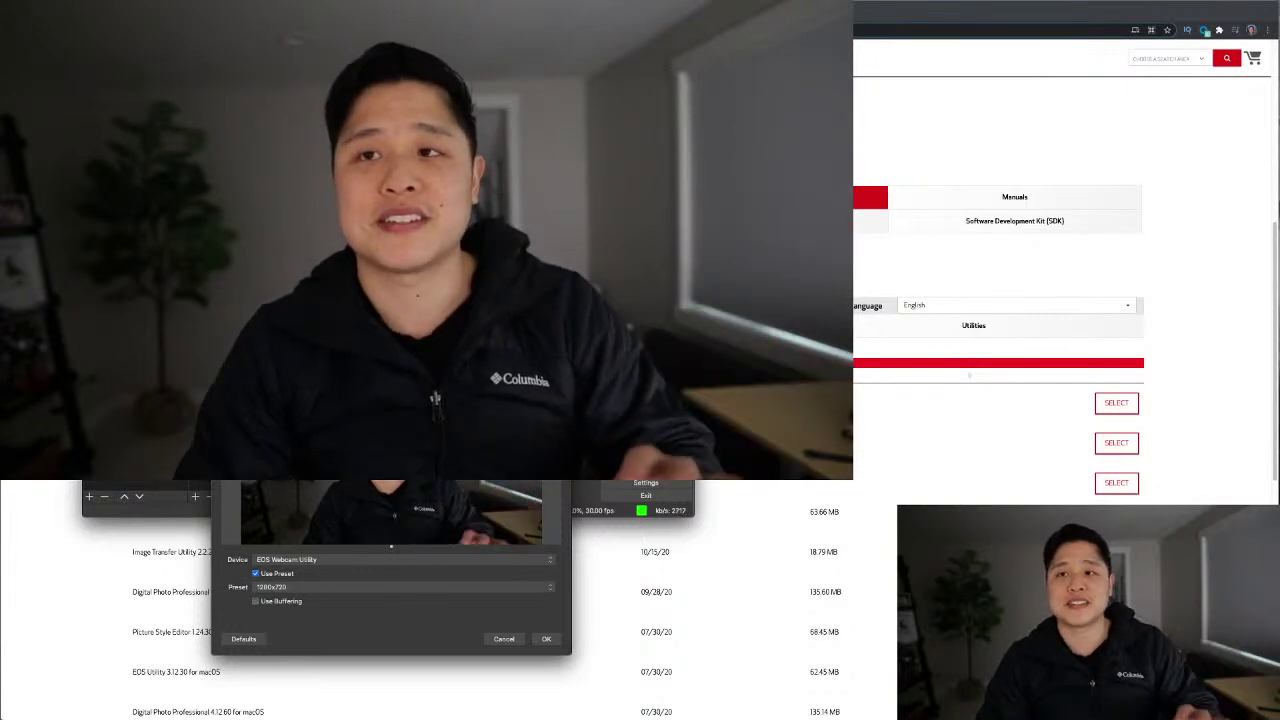
pyautogui.click(520, 640)
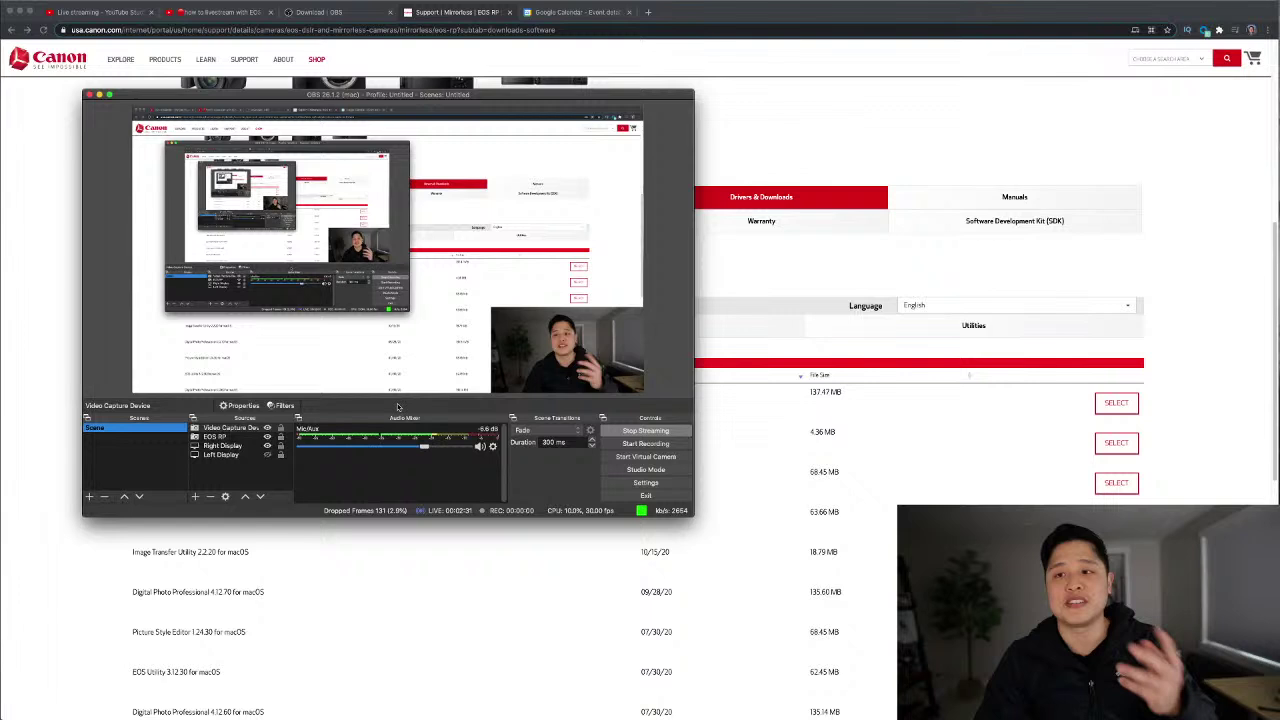
pyautogui.moveTo(393, 94); pyautogui.dragTo(396, 105)
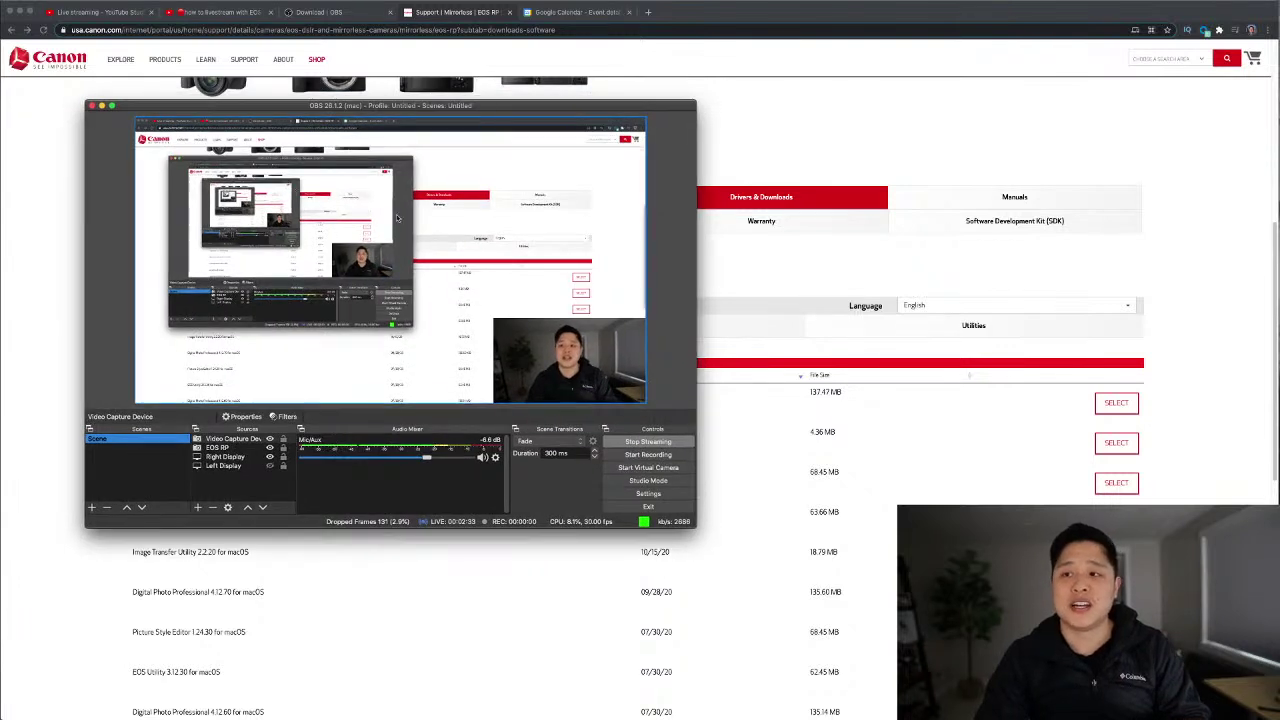
pyautogui.doubleClick(253, 441)
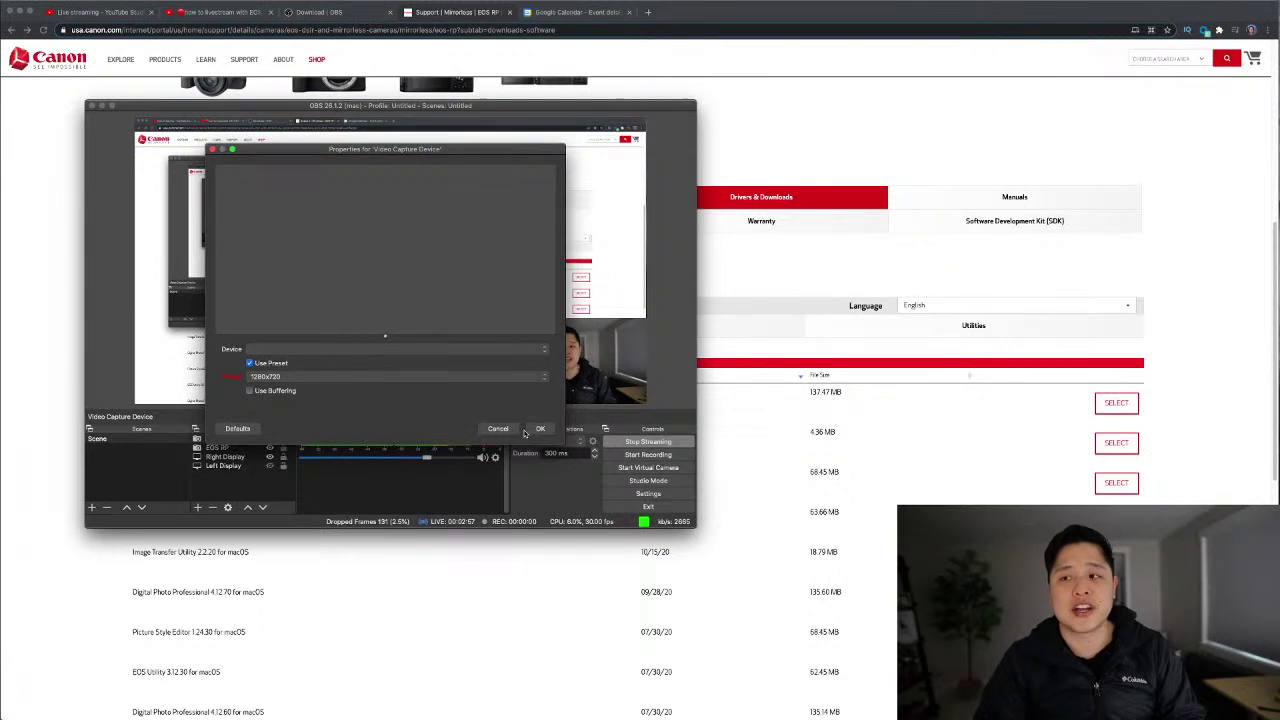
pyautogui.click(537, 429)
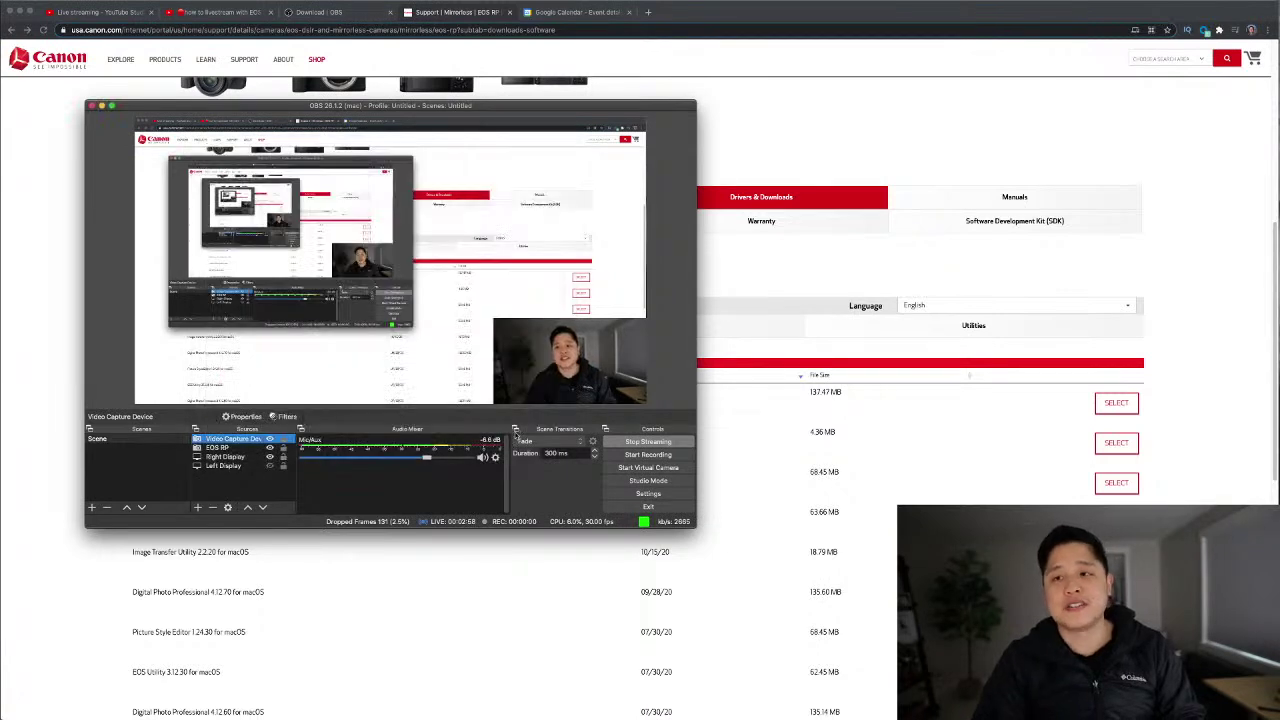
# - Delete the Video Capture Device source, leaving EOS RP, Right Display and Left Display
pyautogui.click(245, 445)
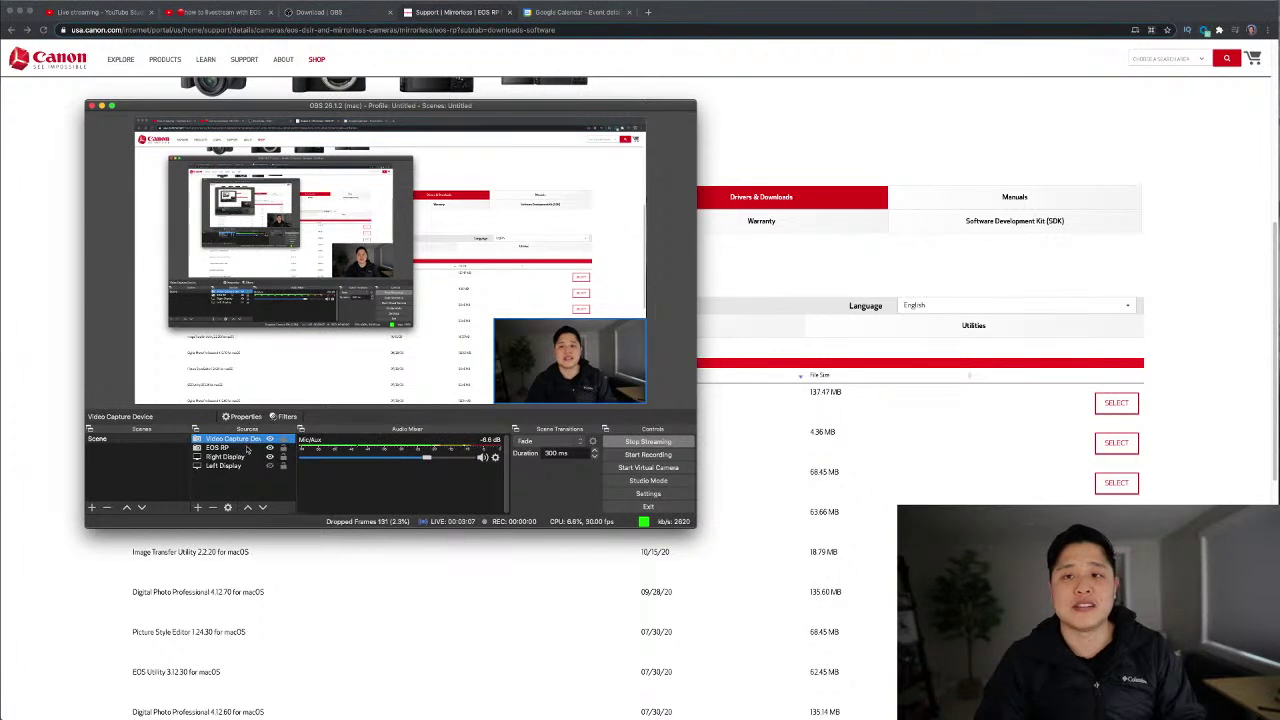
pyautogui.click(213, 508)
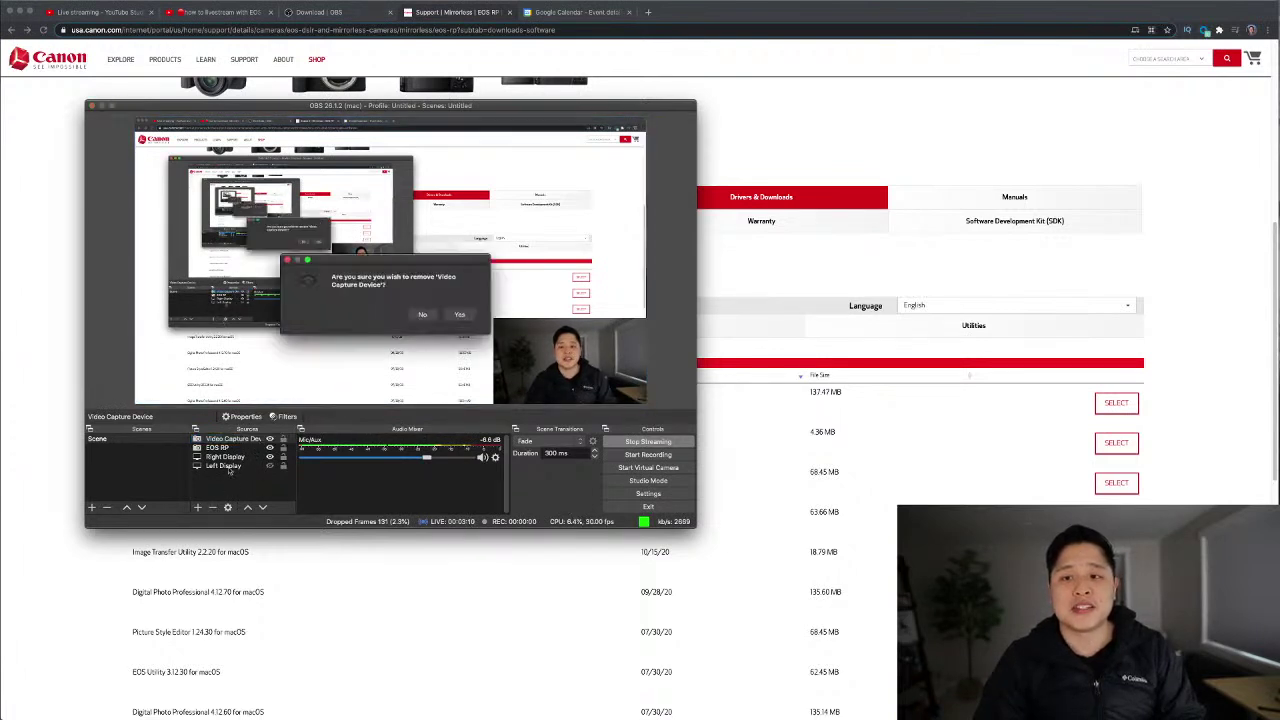
pyautogui.click(457, 315)
pyautogui.click(213, 442)
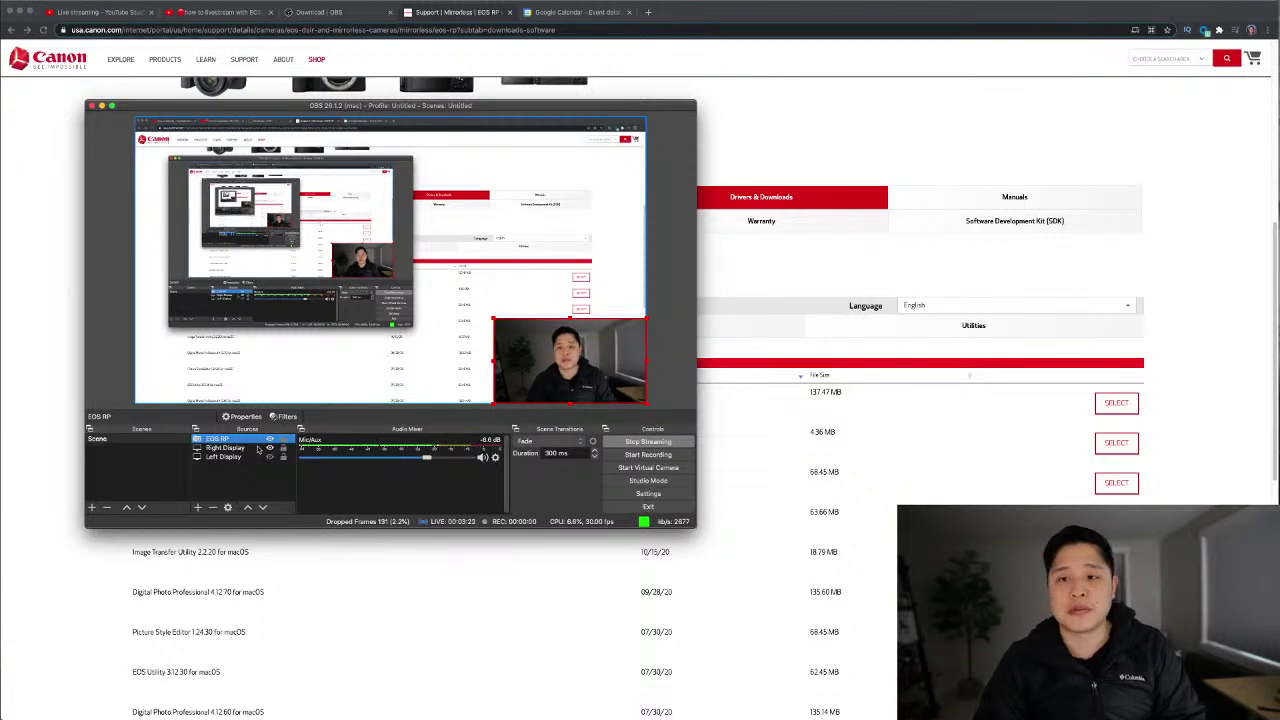
pyautogui.click(199, 508)
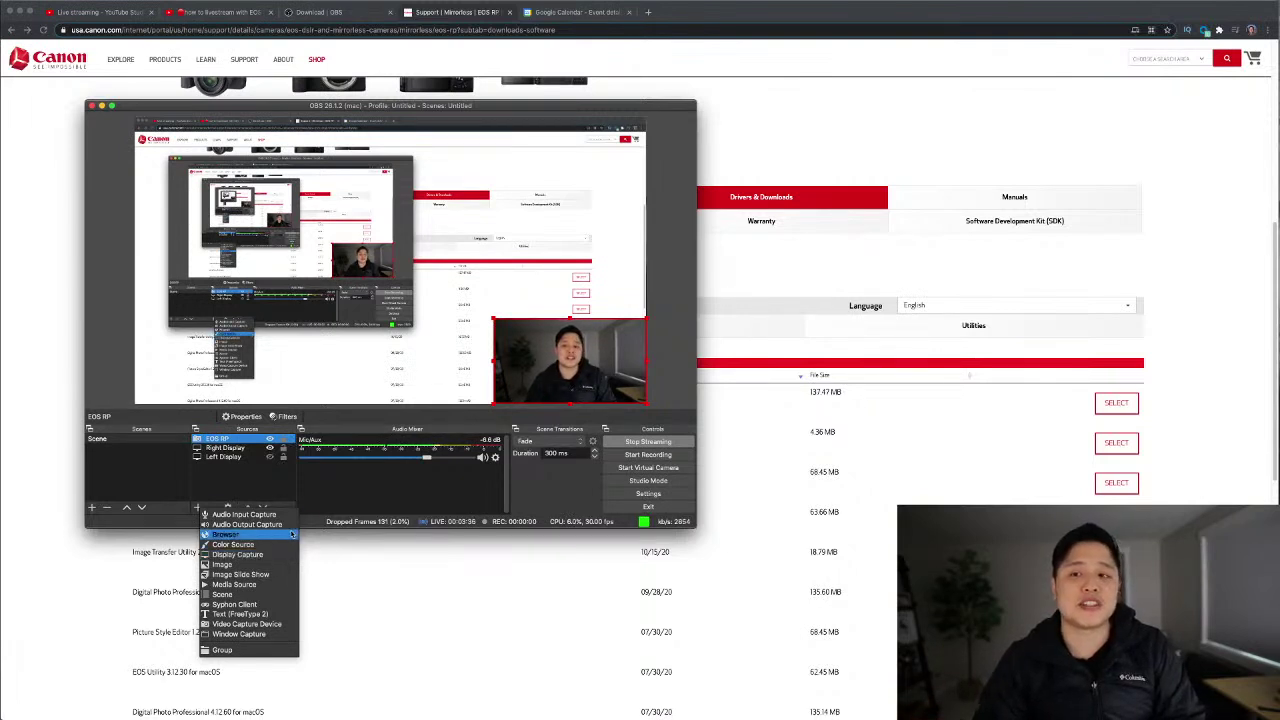
pyautogui.click(242, 449)
pyautogui.click(226, 448)
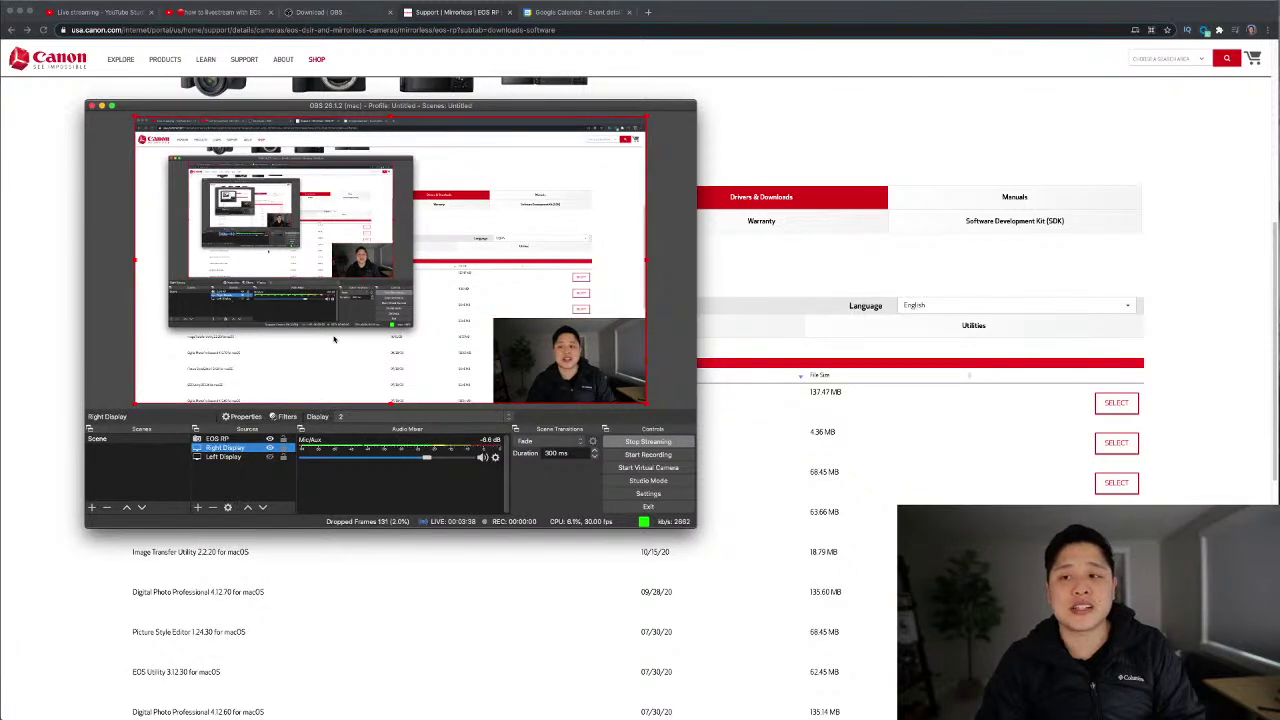
pyautogui.doubleClick(252, 450)
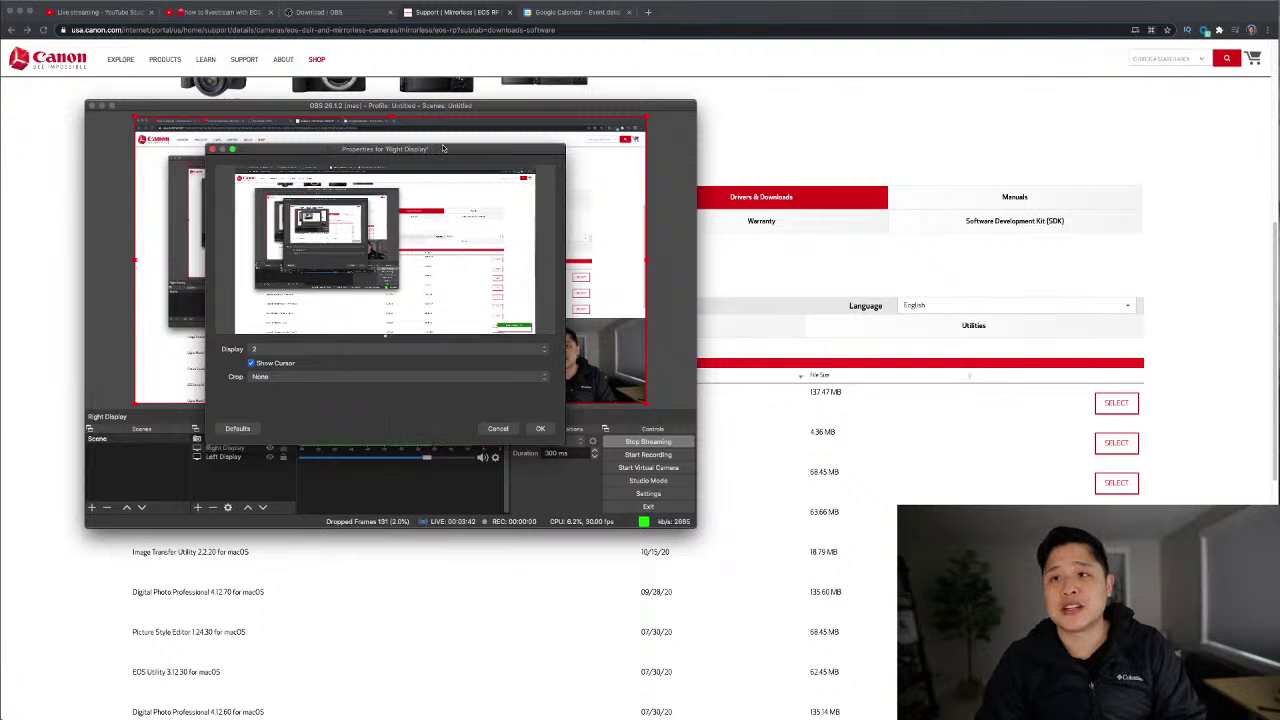
pyautogui.moveTo(448, 152); pyautogui.dragTo(470, 170)
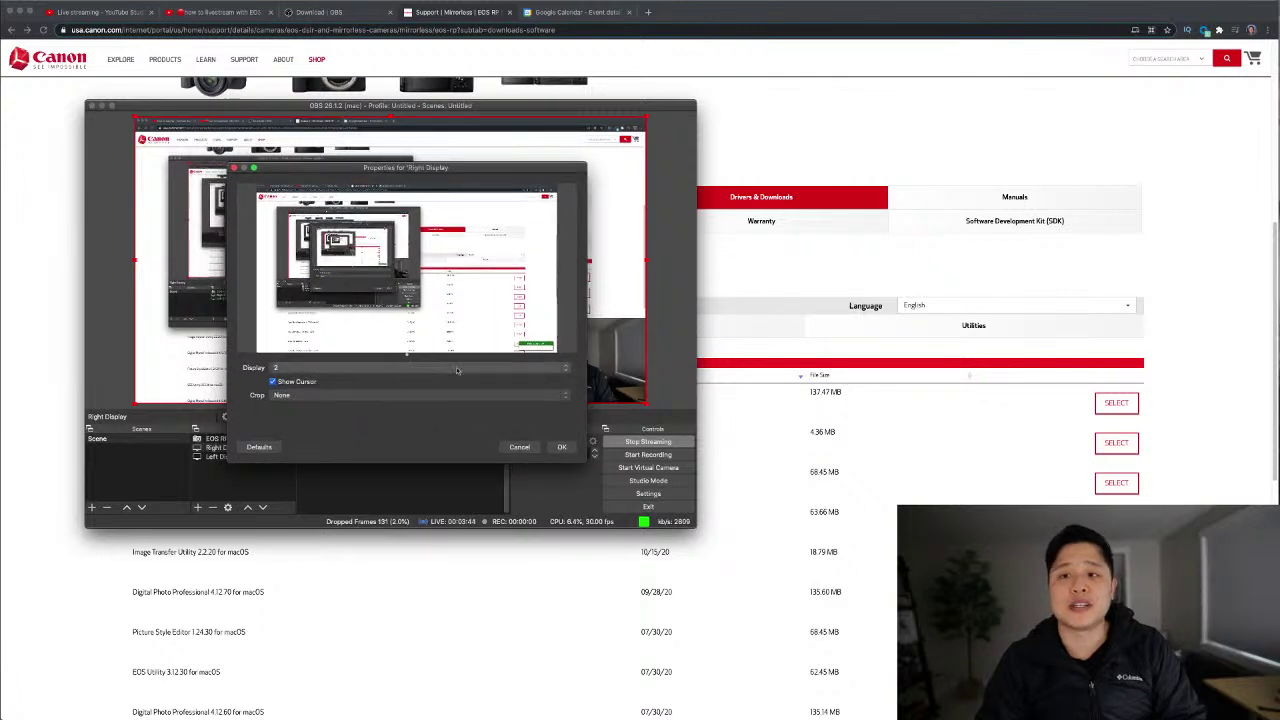
pyautogui.click(565, 370)
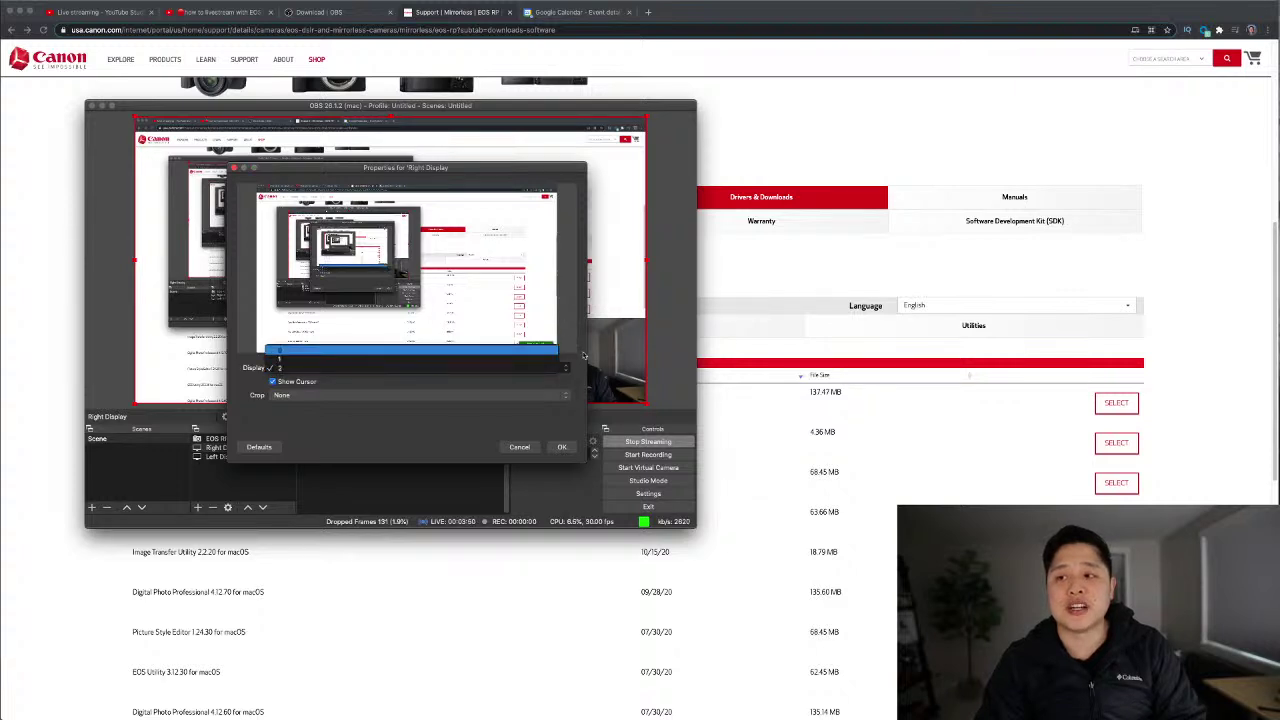
pyautogui.click(583, 355)
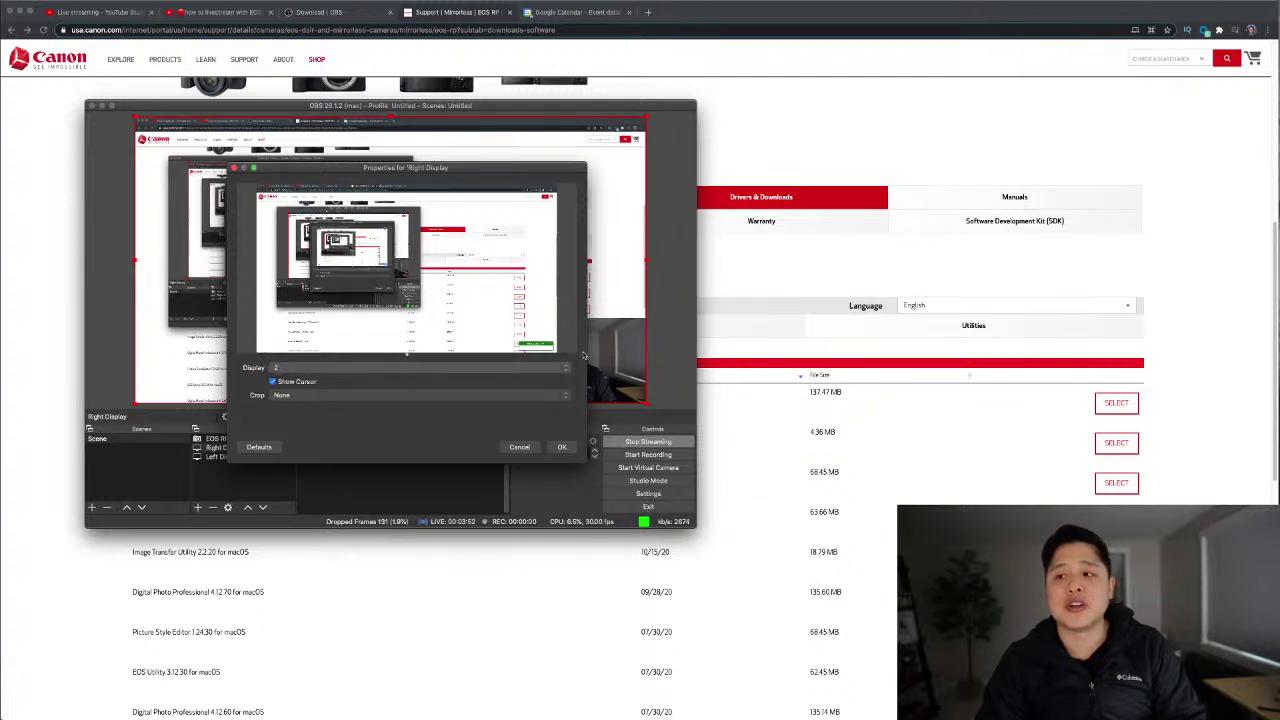
pyautogui.click(519, 447)
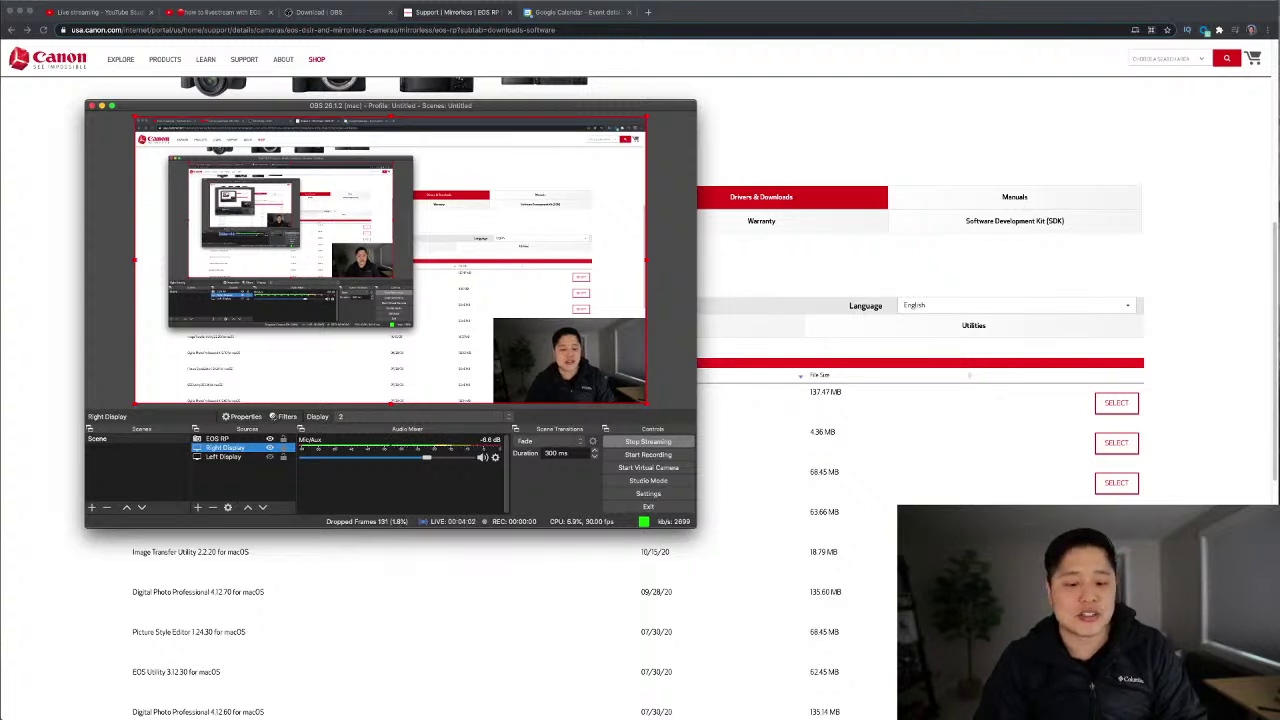
# - Verify OBS is allowed under Security & Privacy's Screen Recording list, then close the window
pyautogui.moveTo(455, 217); pyautogui.dragTo(930, 245)
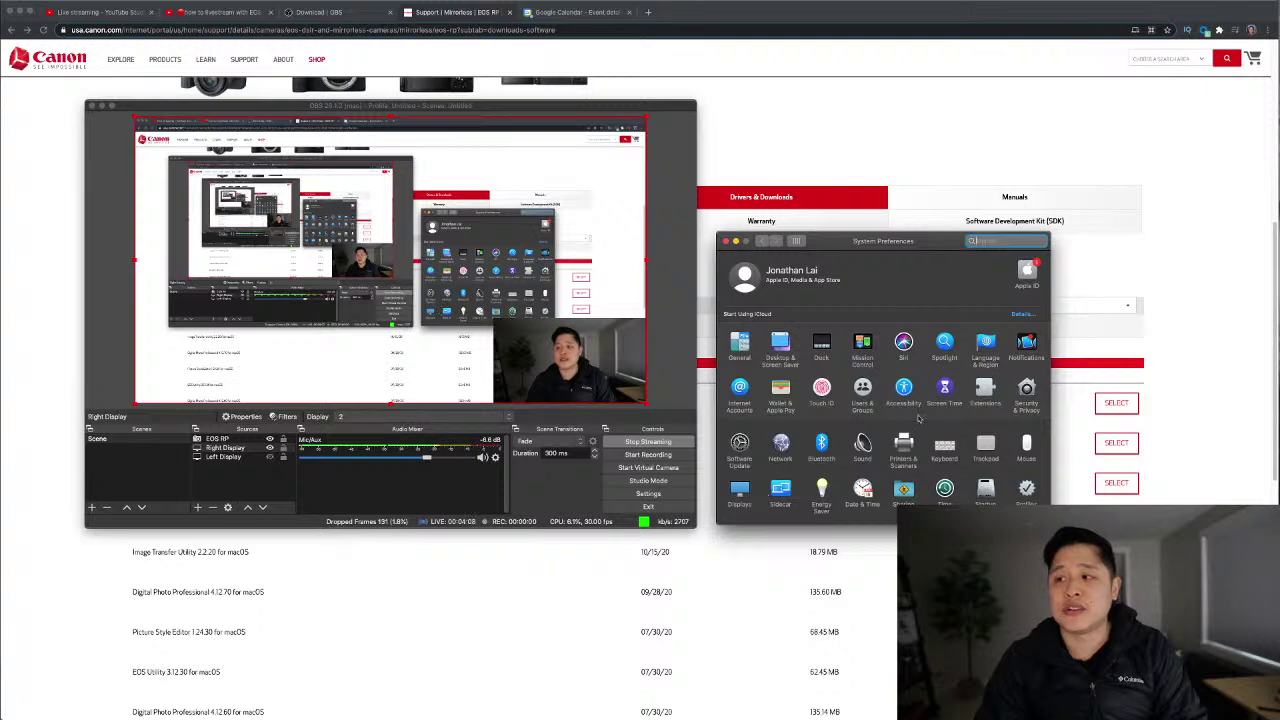
pyautogui.click(1033, 396)
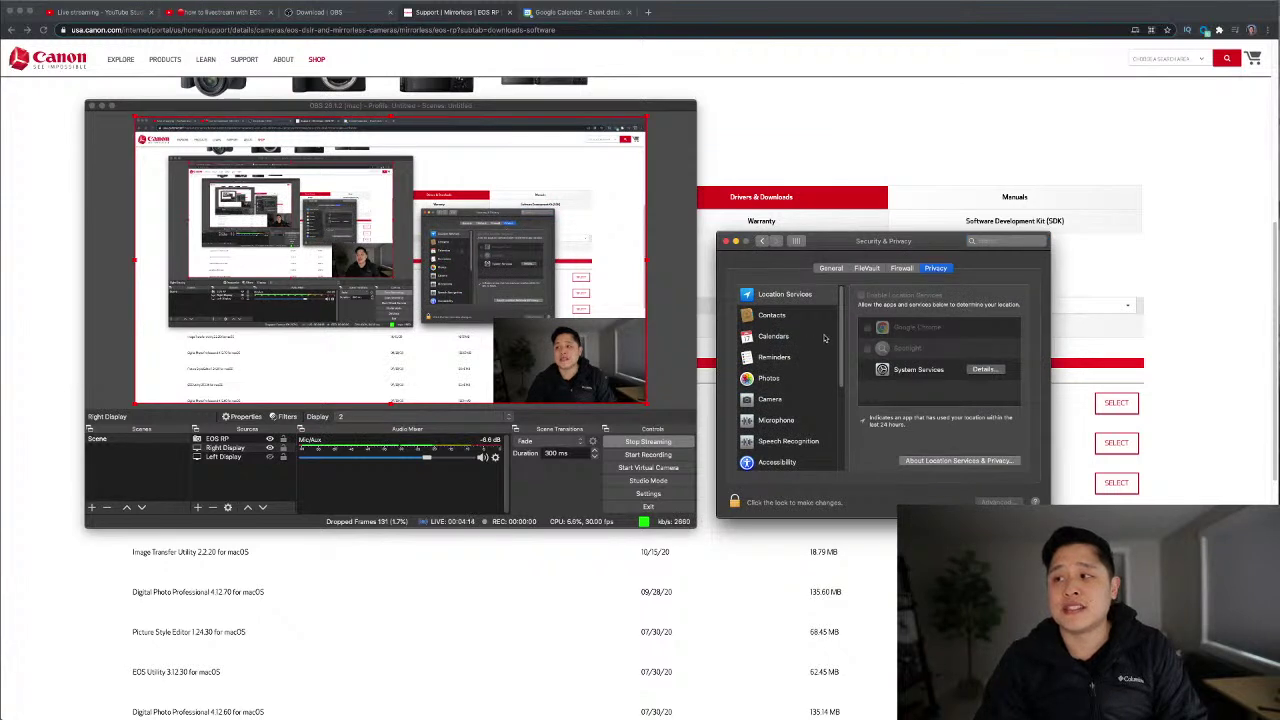
pyautogui.moveTo(841, 340); pyautogui.dragTo(843, 398)
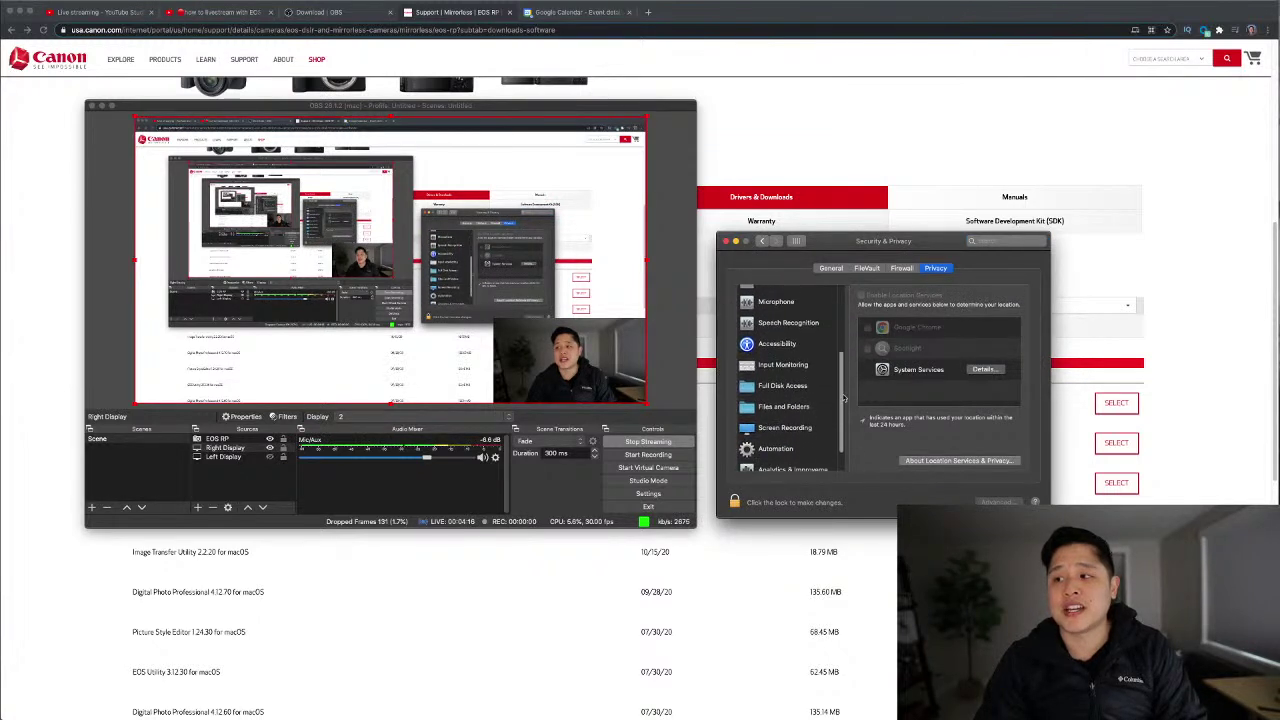
pyautogui.click(810, 428)
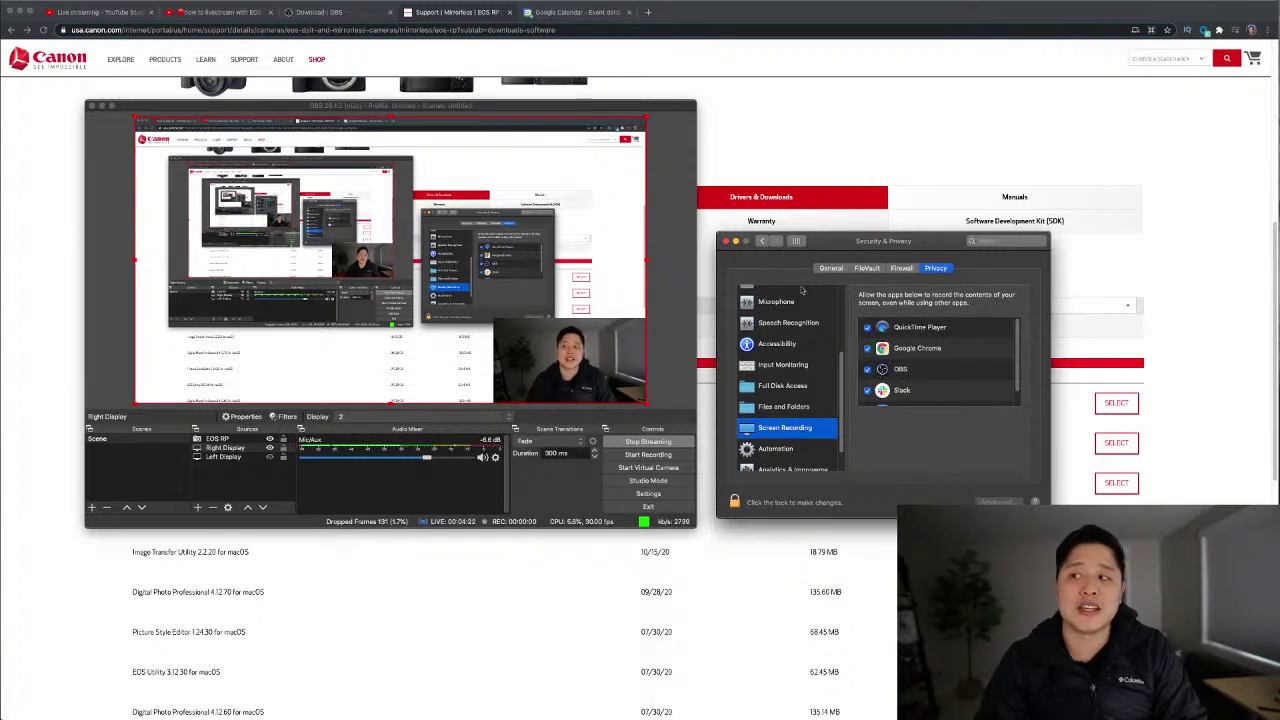
pyautogui.click(725, 242)
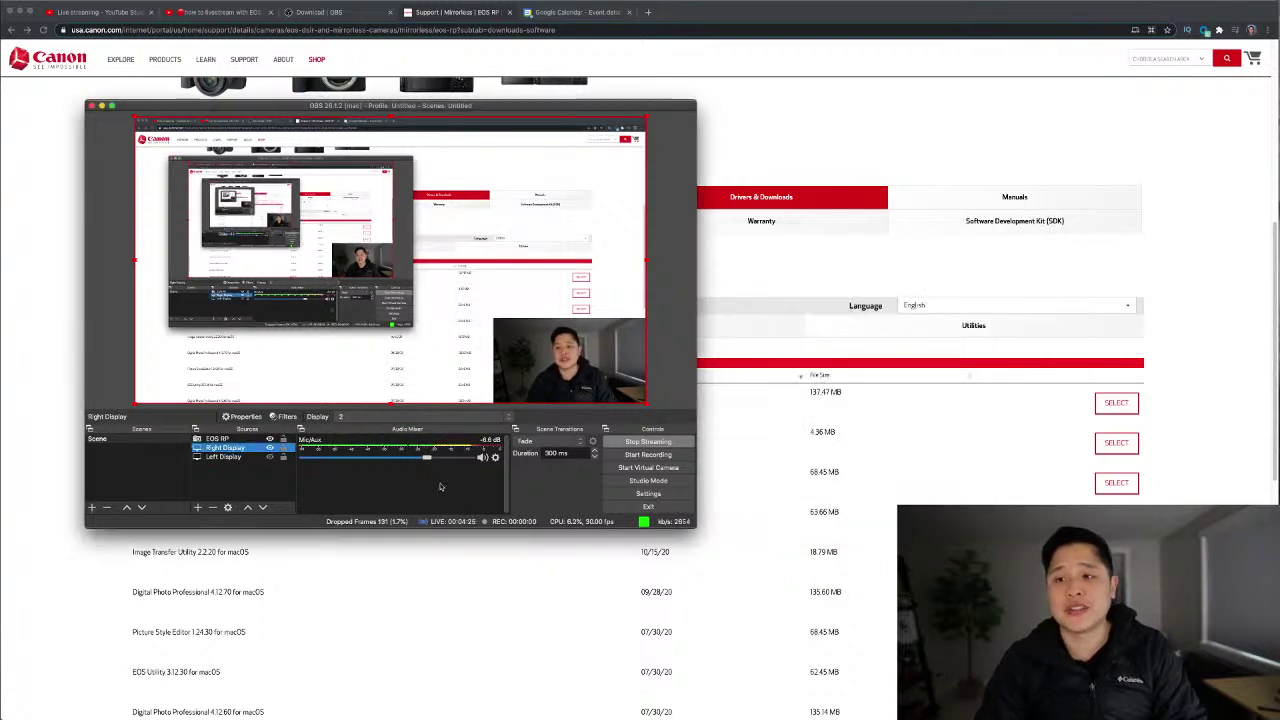
# - Browse OBS's available source types, then hide OBS to reveal Canon's EOS RP downloads page
pyautogui.click(197, 507)
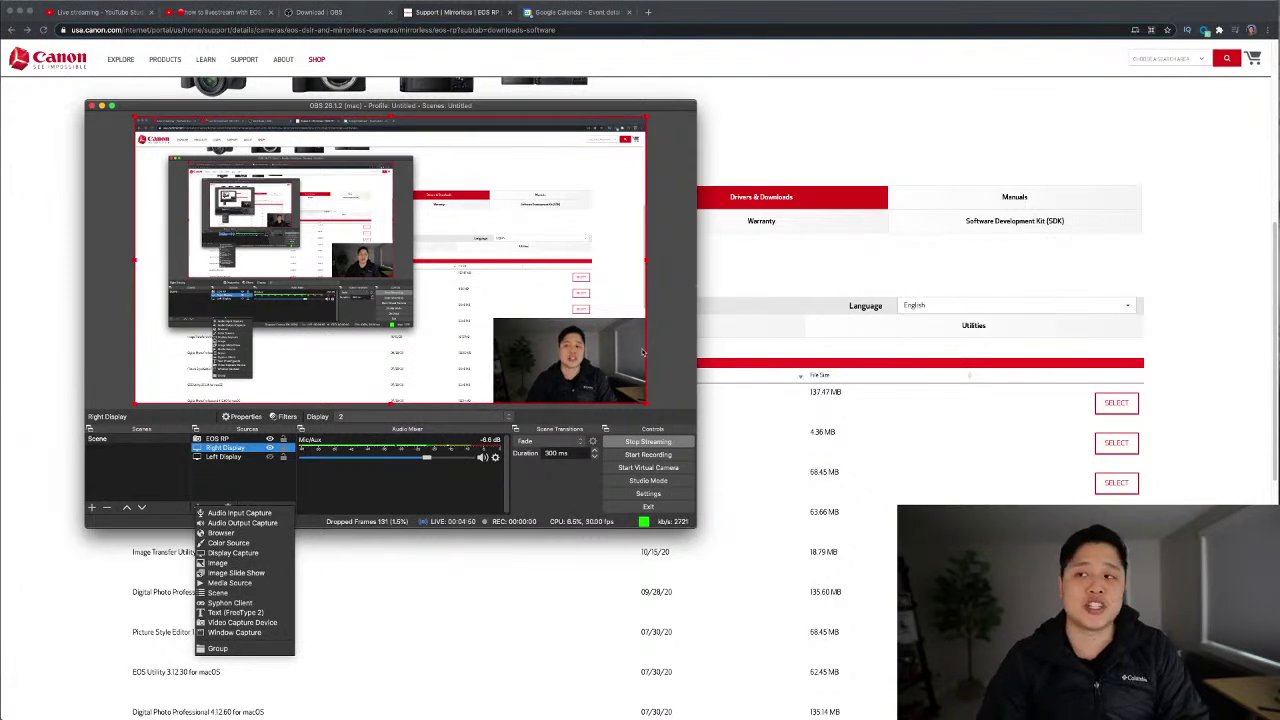
pyautogui.click(708, 300)
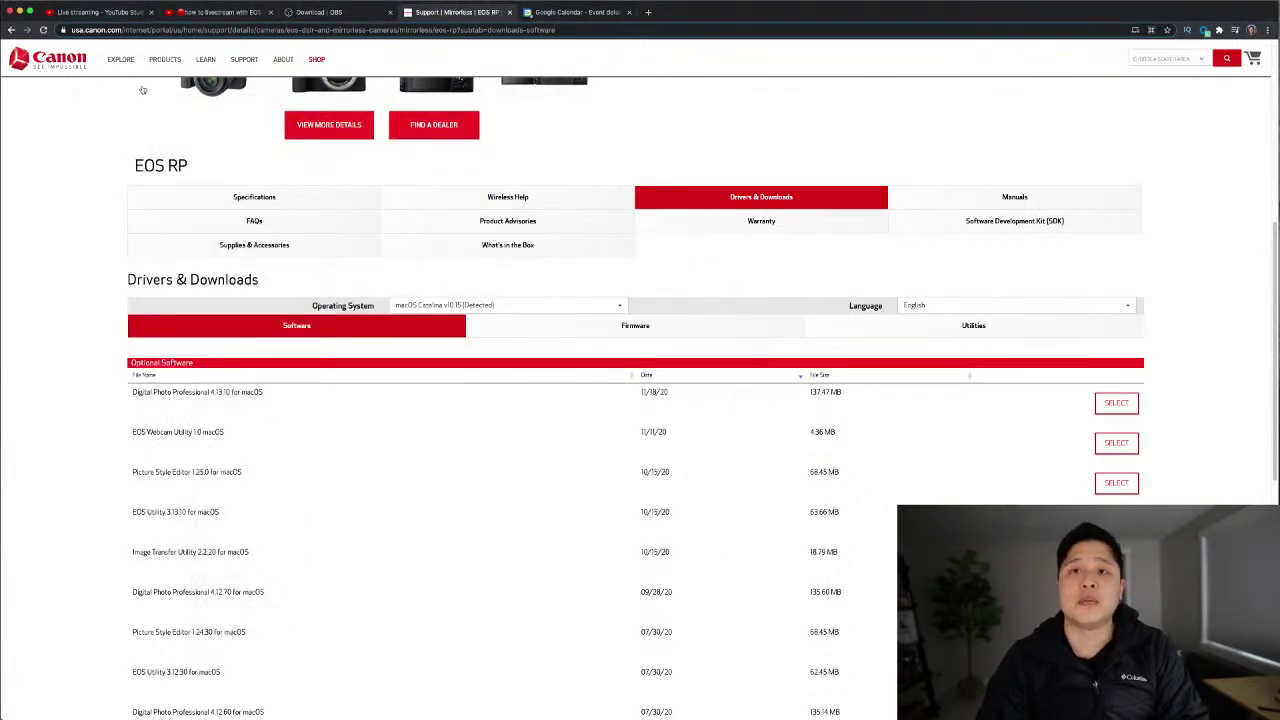
# - Display the YouTube live stream's key and rtmp://a.rtmp.youtube.com/live2 server URL
pyautogui.click(118, 13)
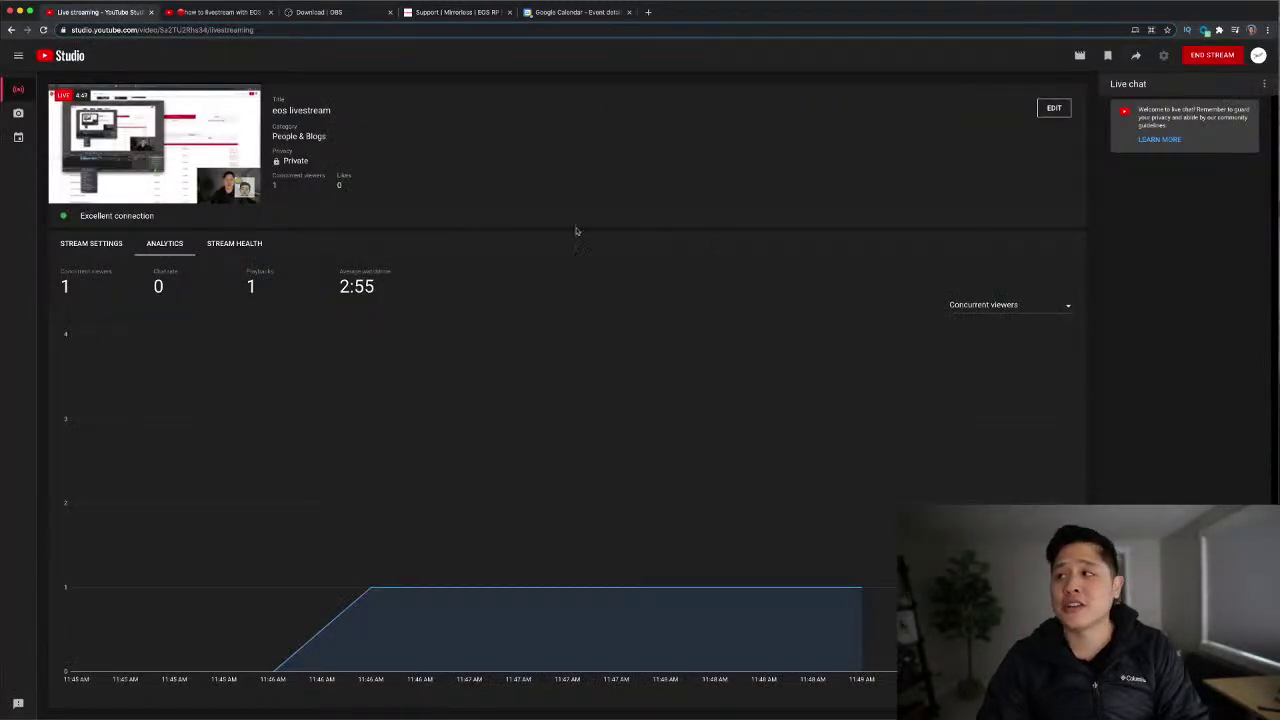
pyautogui.click(1055, 112)
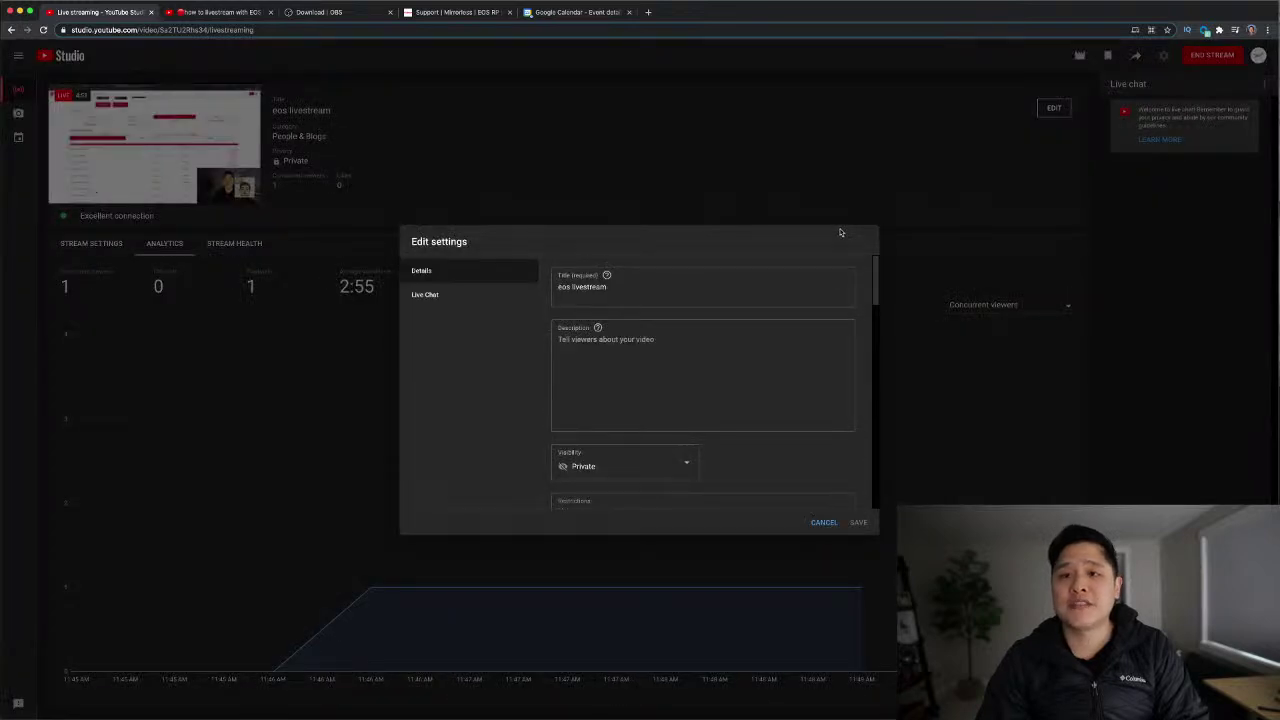
pyautogui.click(826, 522)
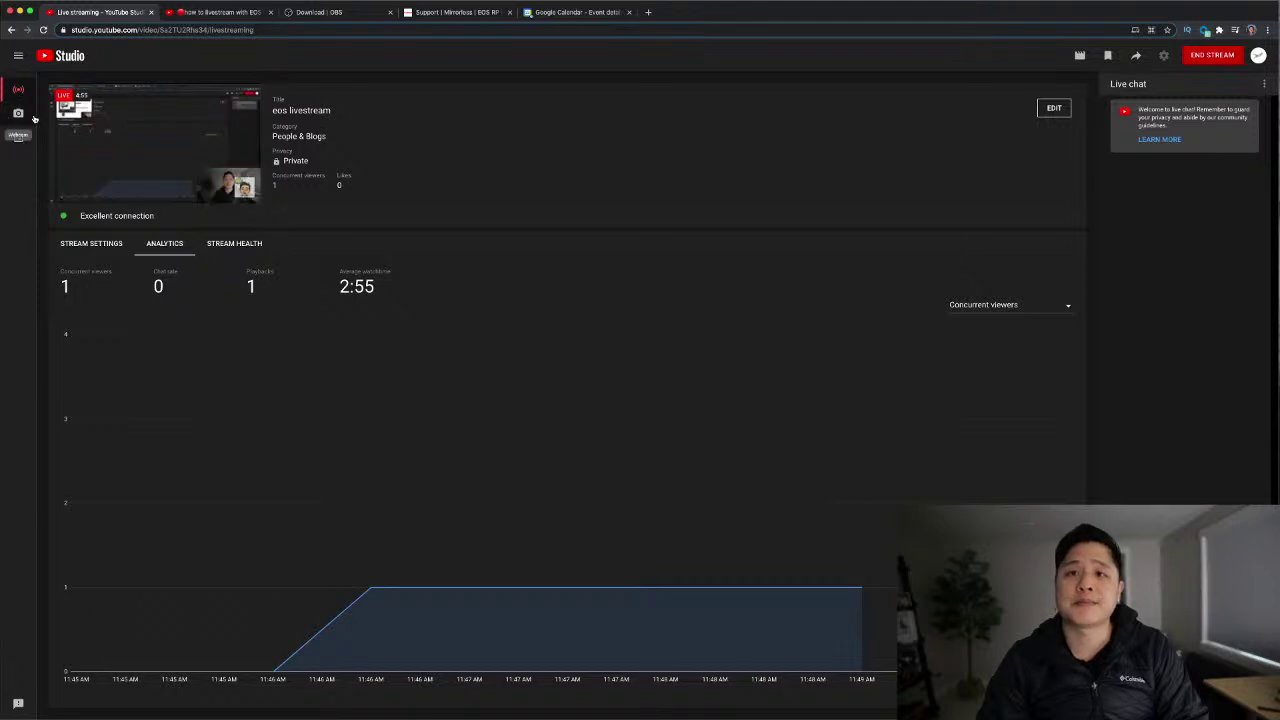
pyautogui.click(72, 243)
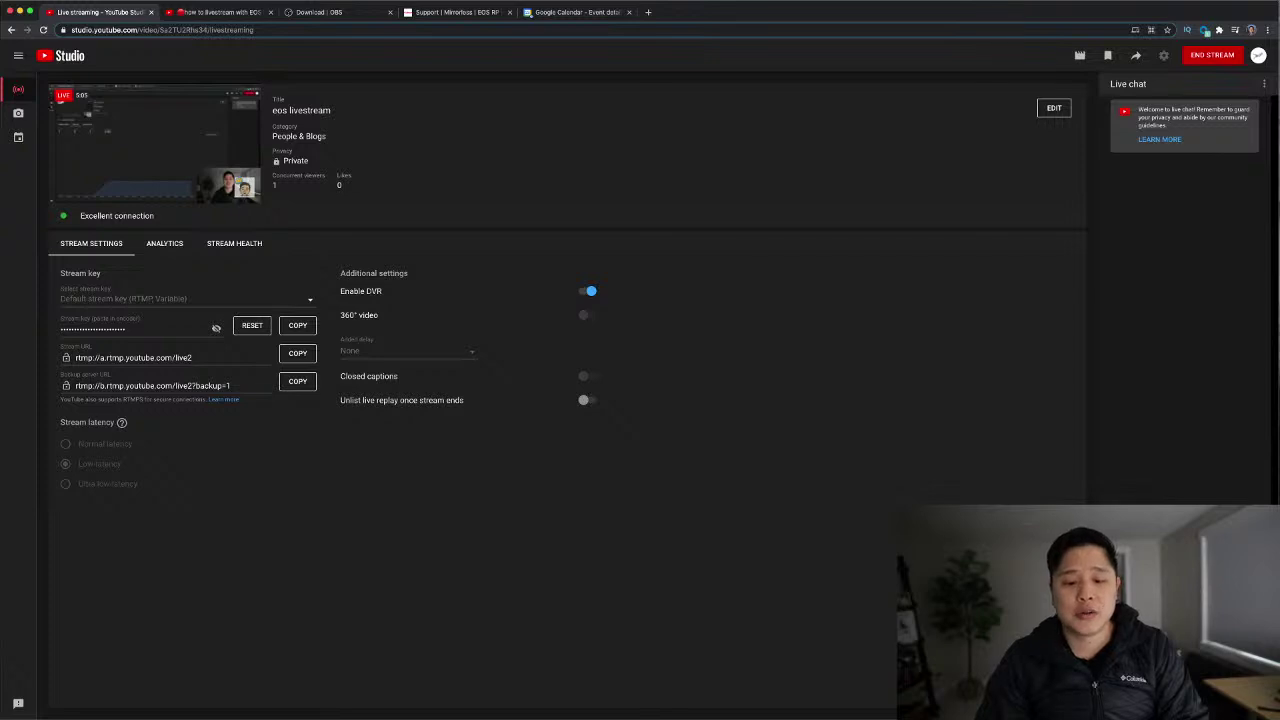
# - Place OBS beside YouTube's stream settings and review its YouTube stream key settings
pyautogui.press('super+Tab')
pyautogui.moveTo(599, 107); pyautogui.dragTo(966, 170)
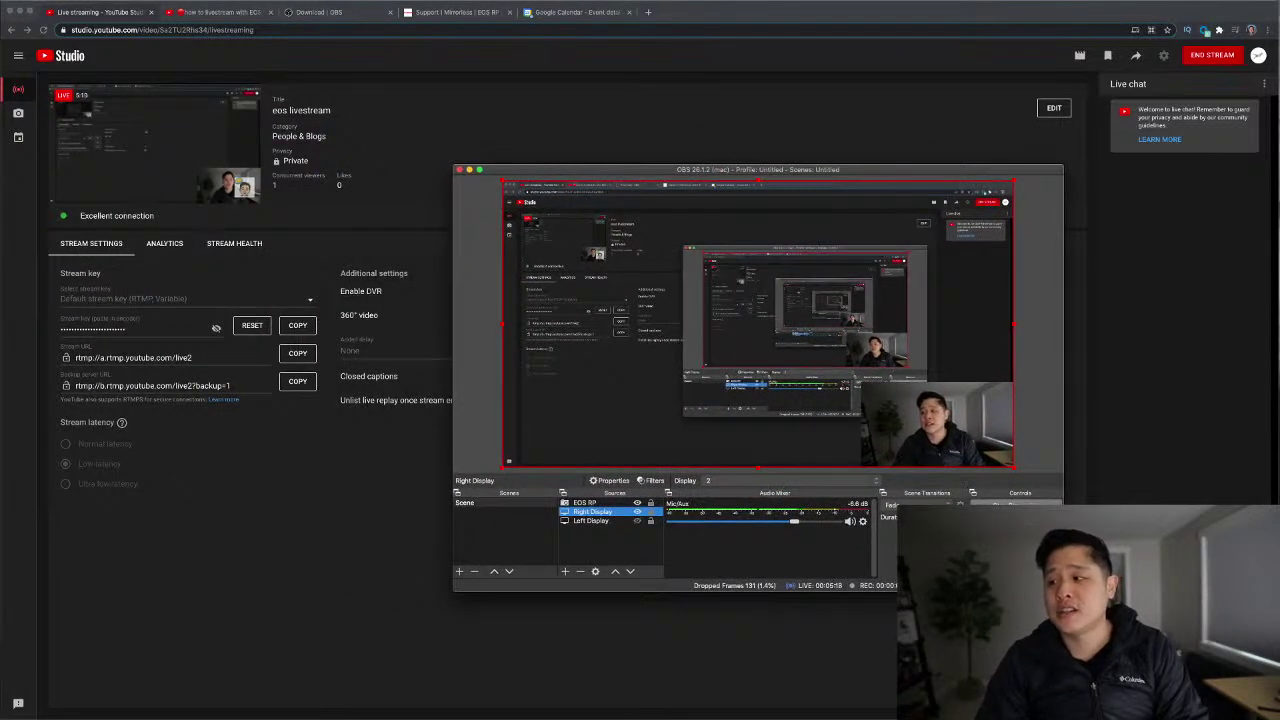
pyautogui.press('super+comma')
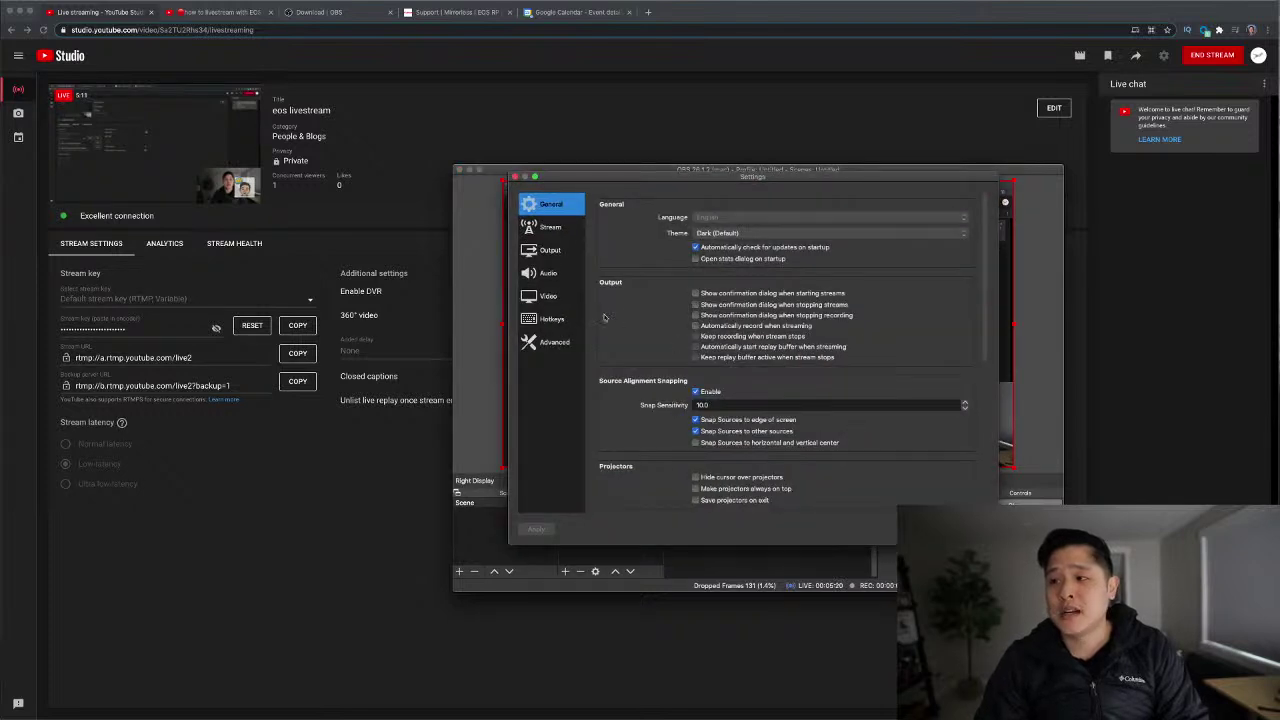
pyautogui.click(561, 232)
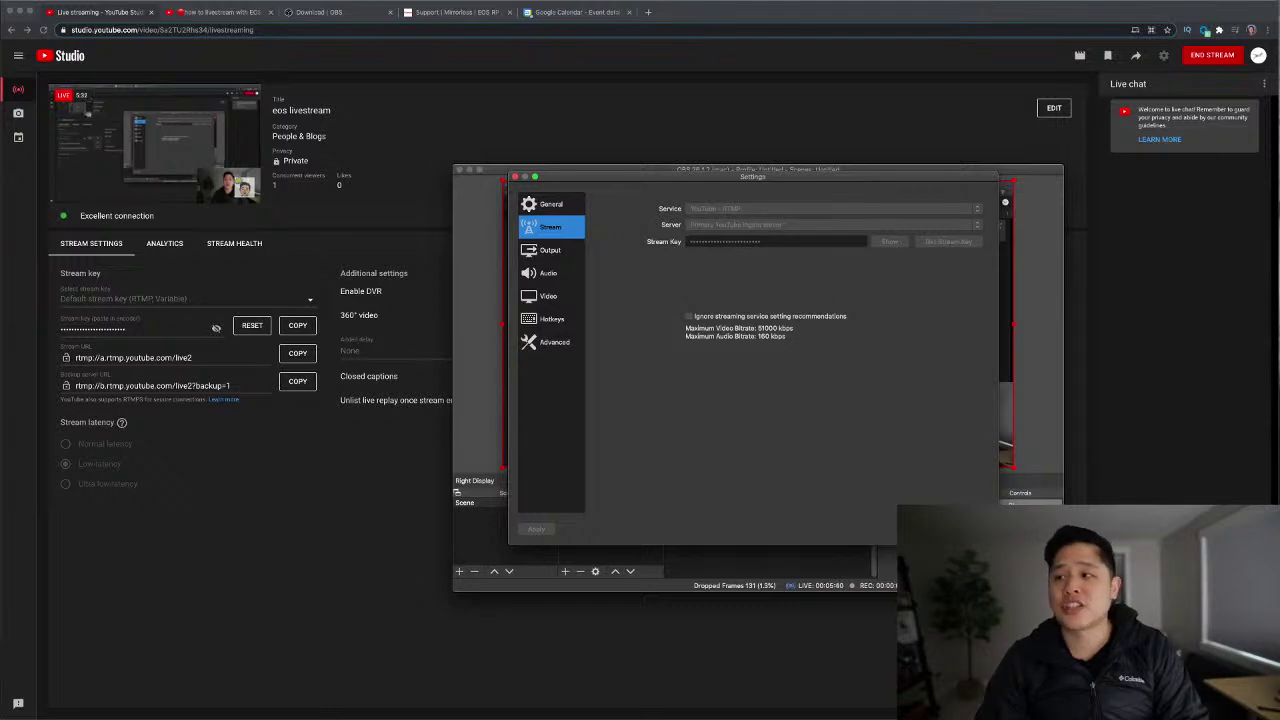
pyautogui.press('Escape')
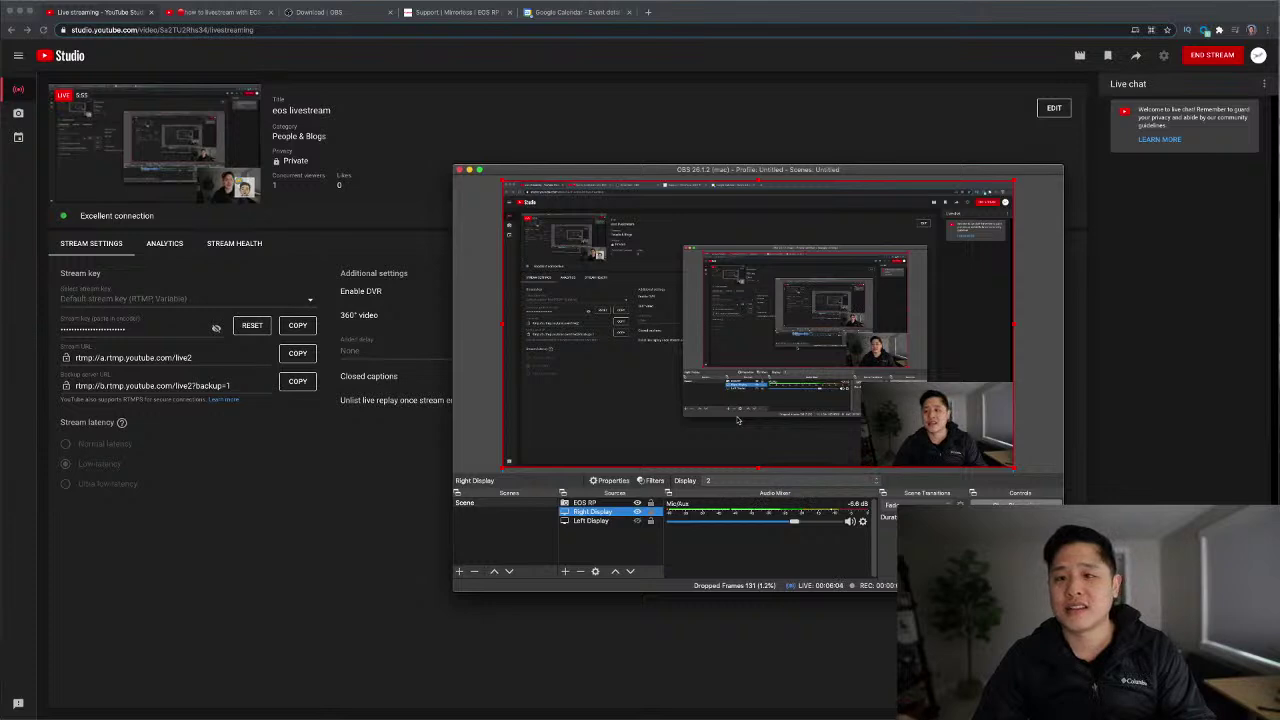
pyautogui.click(928, 410)
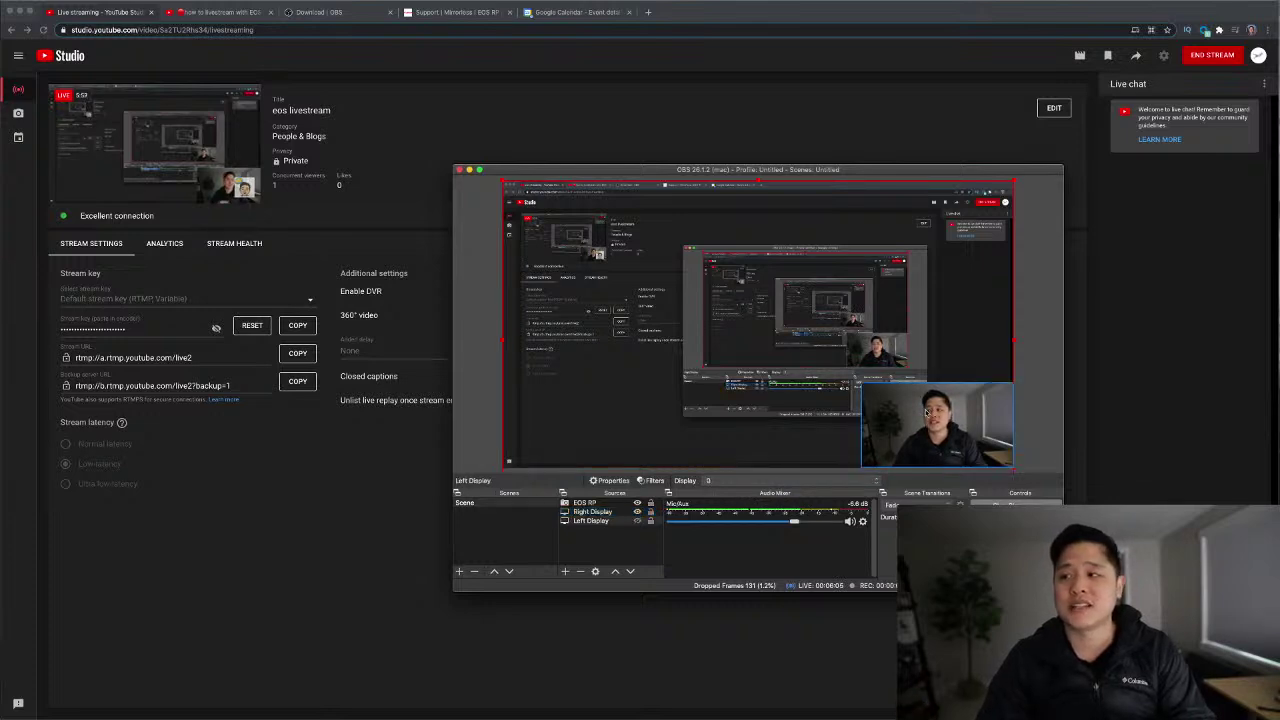
pyautogui.click(868, 394)
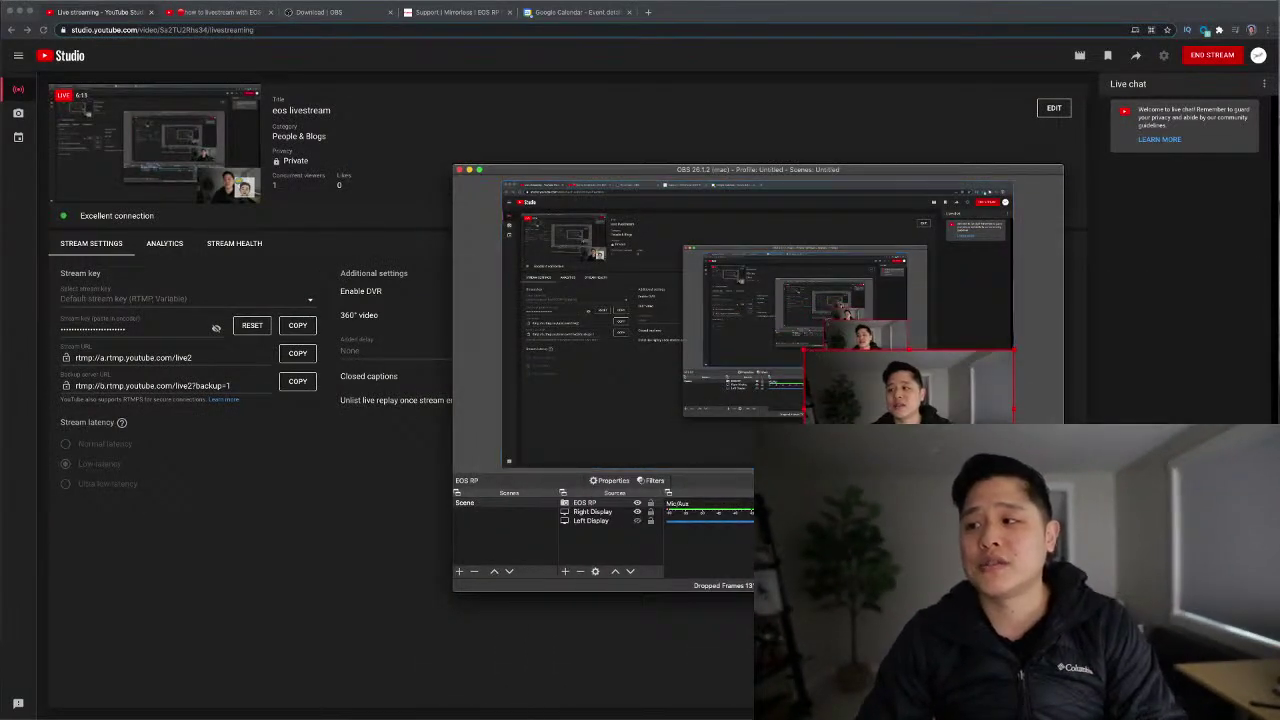
pyautogui.press('super+comma')
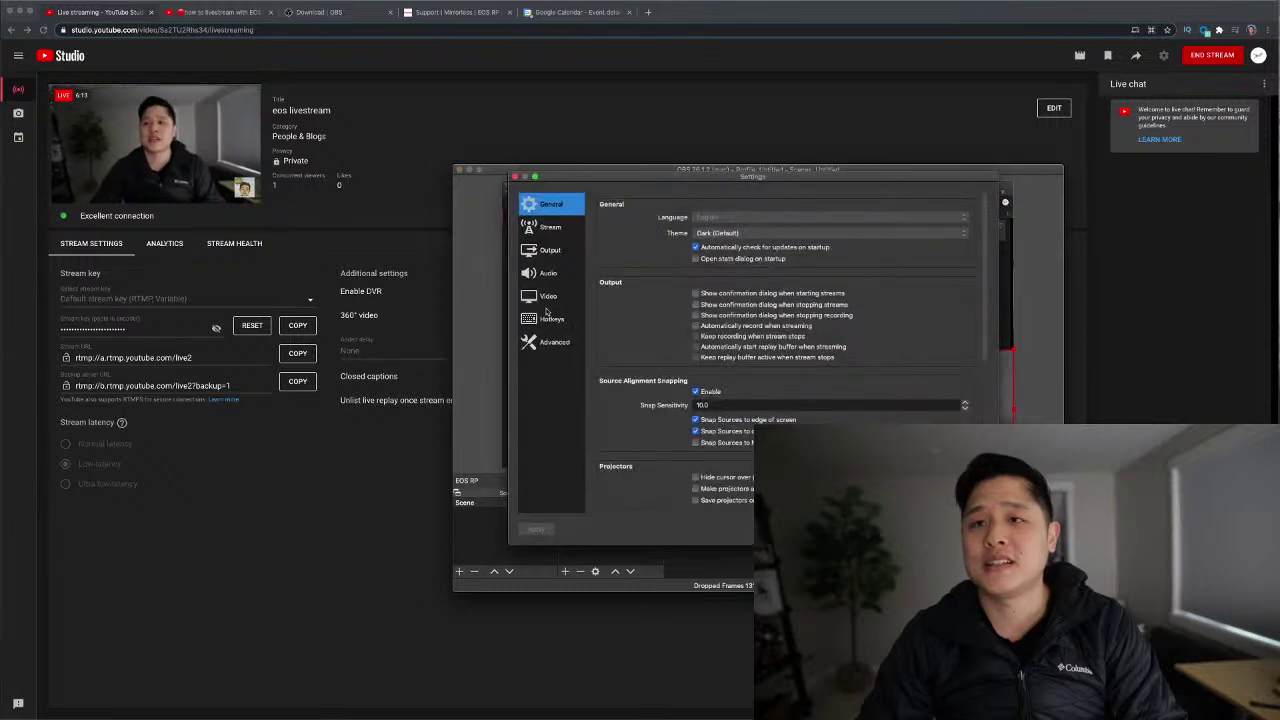
pyautogui.click(550, 227)
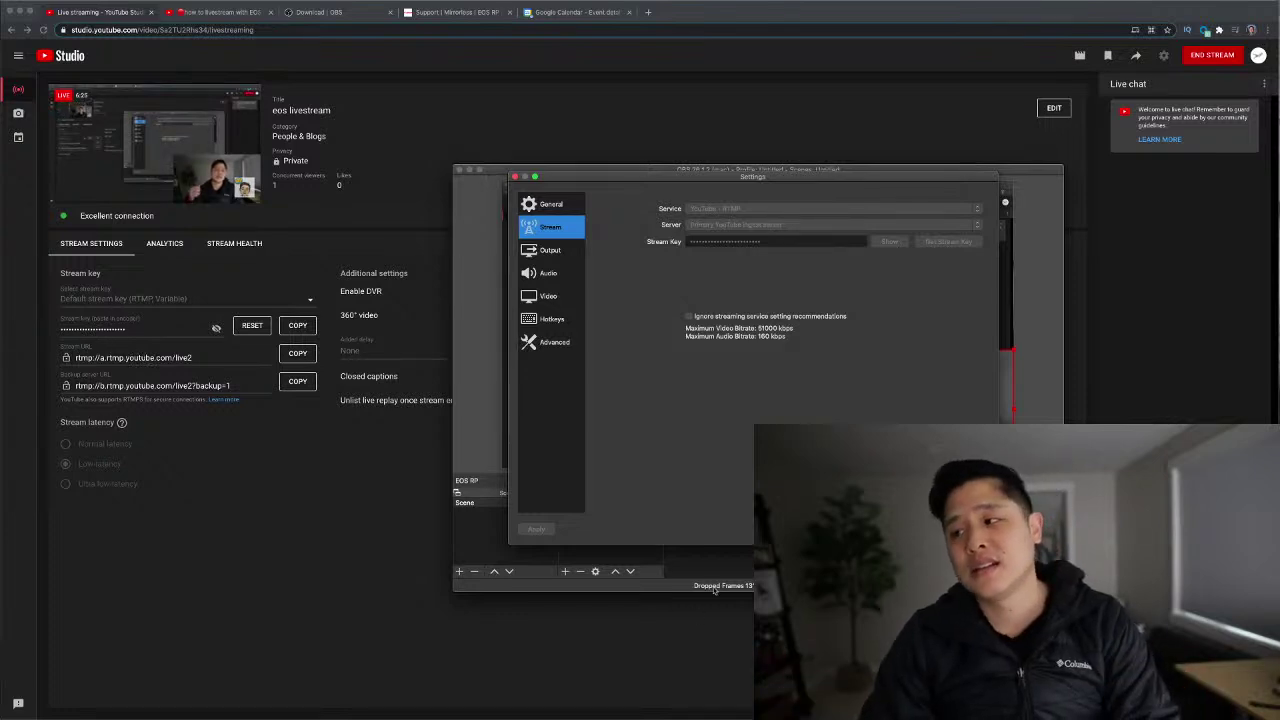
pyautogui.press('Escape')
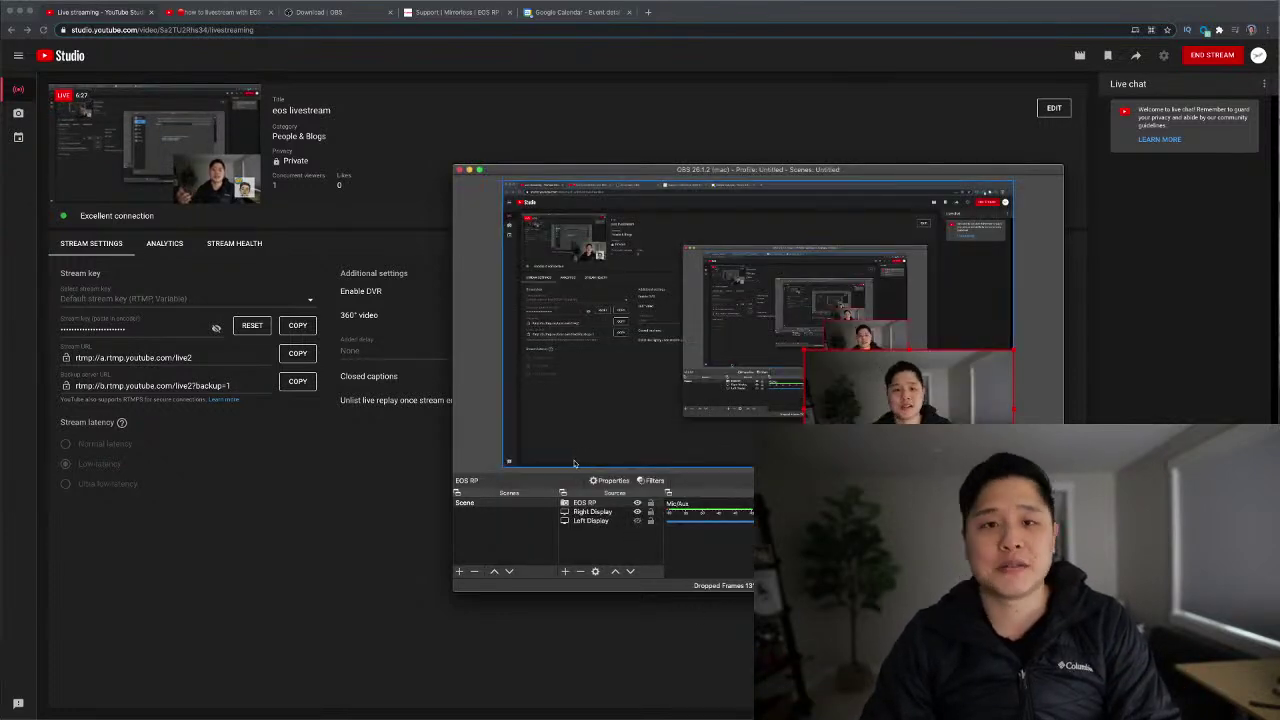